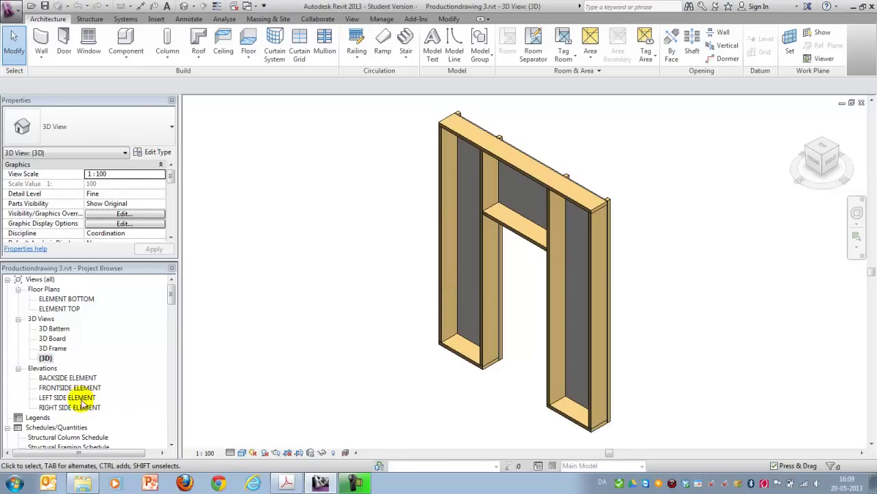
Step: Examine the finished wall element in the 3D Frame, 3D Board and 3D Battern views
double_click(54, 348)
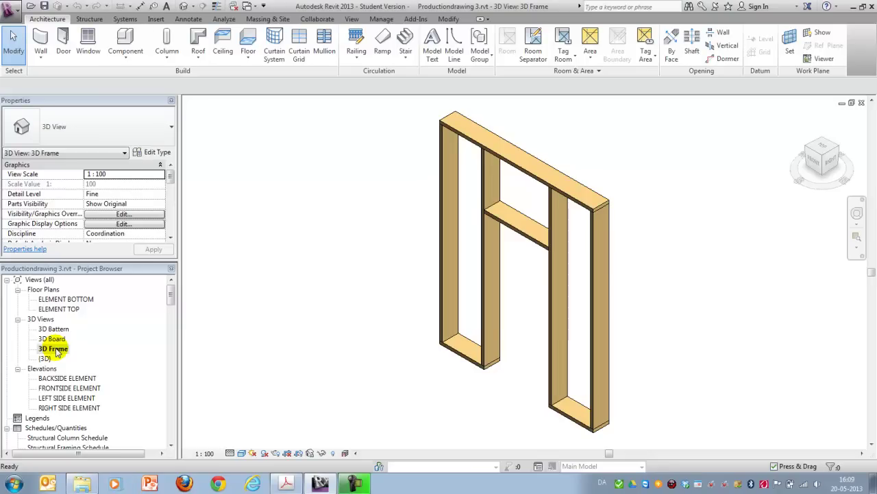
double_click(54, 338)
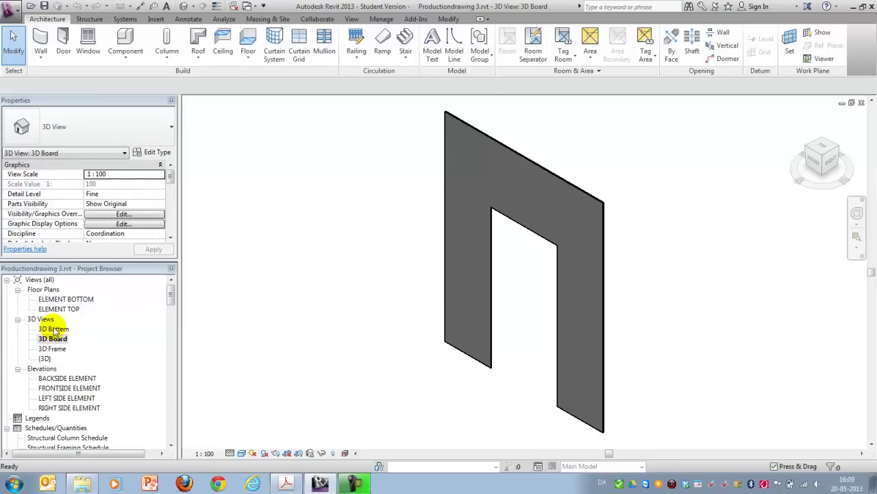
double_click(53, 330)
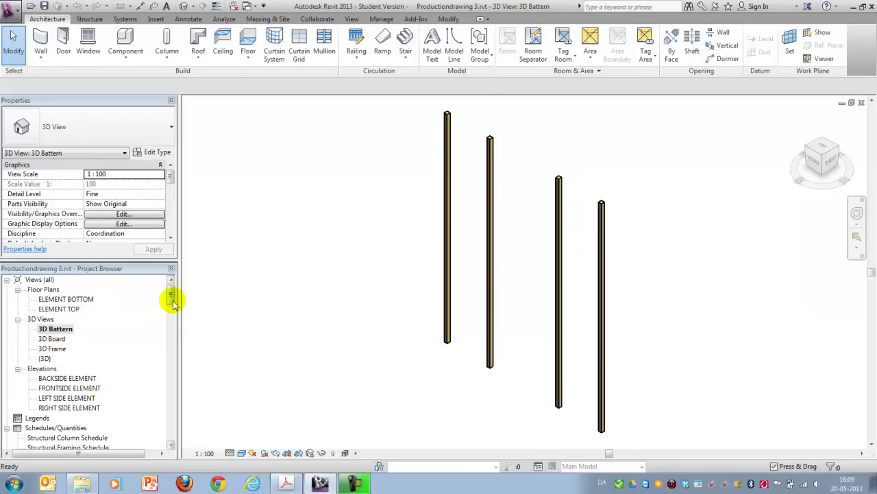
Step: Review the structural column, structural framing and wall schedules, and return to the {3D} view
scroll(172, 298, down, 4)
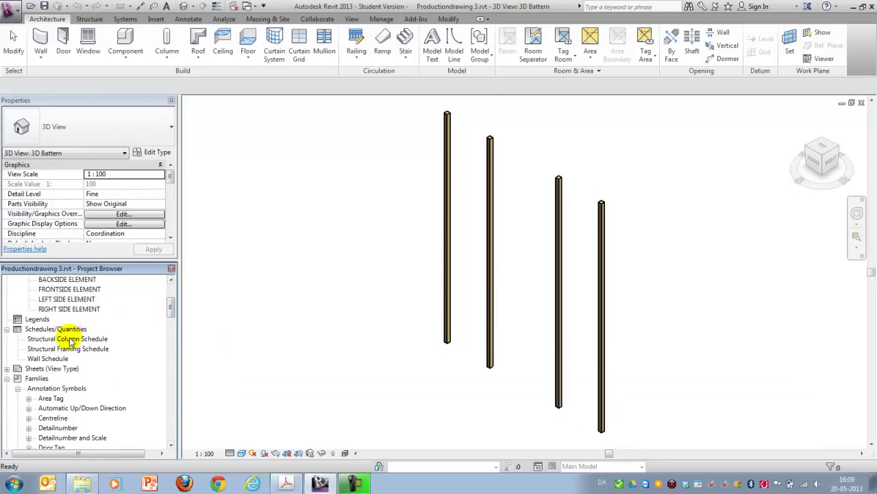
double_click(69, 339)
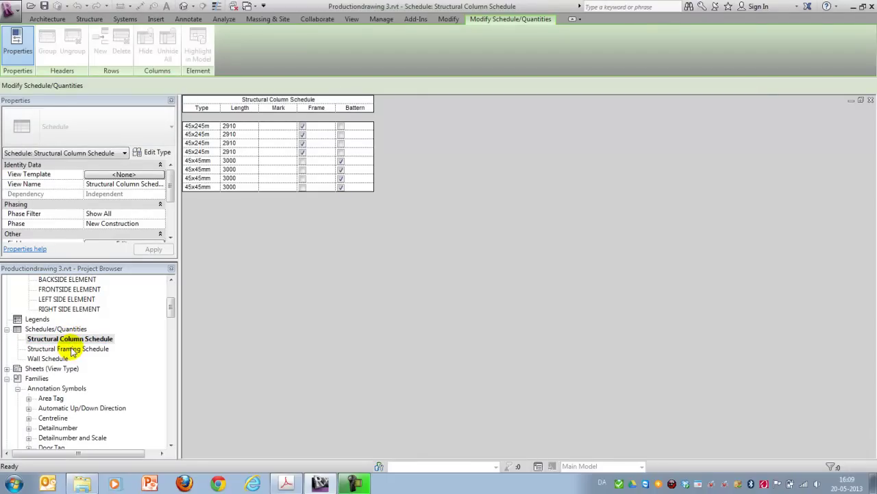
double_click(71, 349)
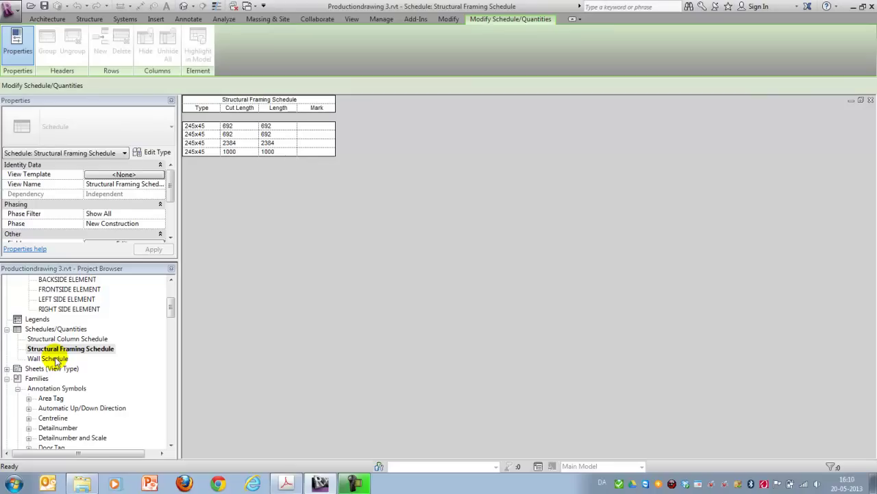
double_click(56, 360)
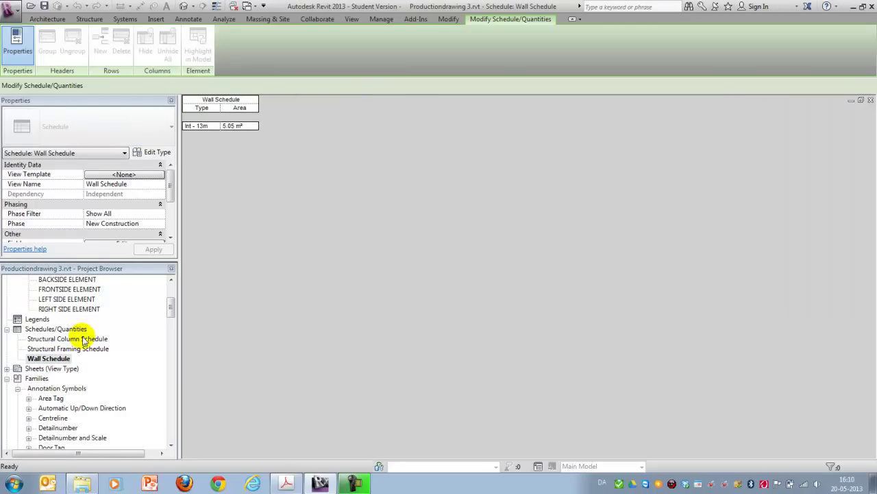
drag(170, 307, 172, 282)
double_click(45, 358)
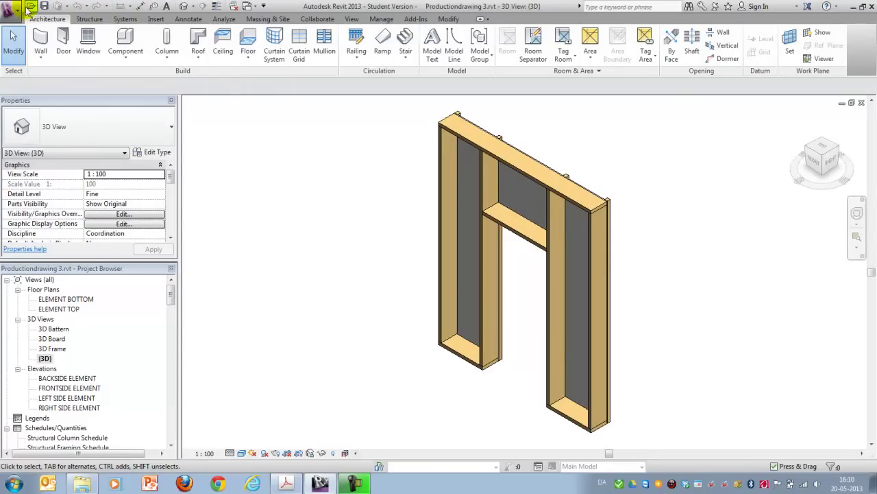
Step: Create a new project from the template file VIA_Template for elementproduction_EXAMPLE_mobl(ksl)_S2013 v1.rte
click(19, 10)
mouse_move(29, 55)
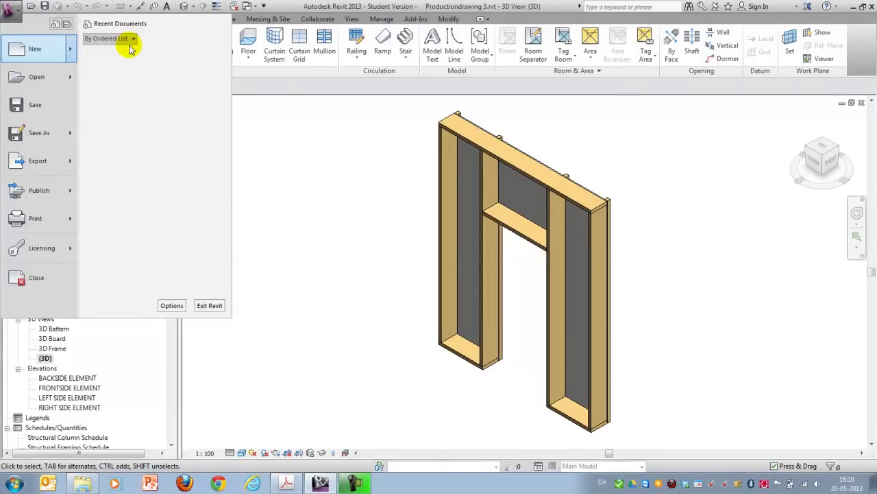
key(ctrl+n)
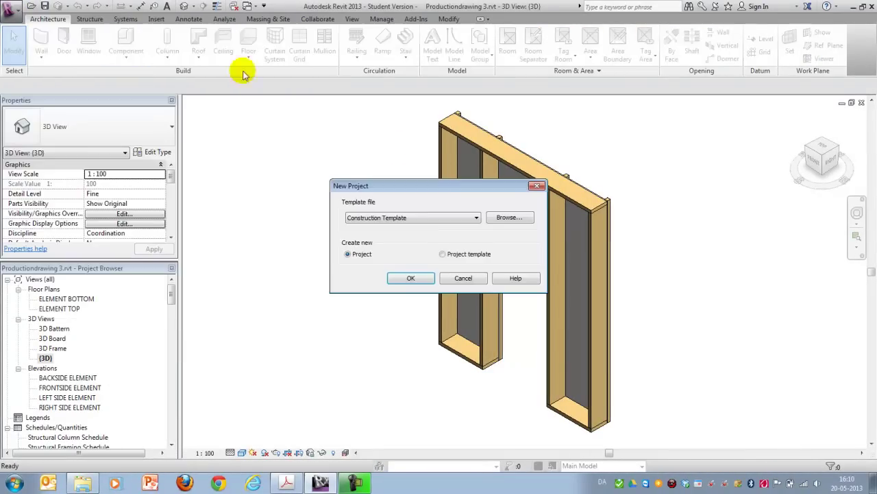
click(503, 218)
click(151, 245)
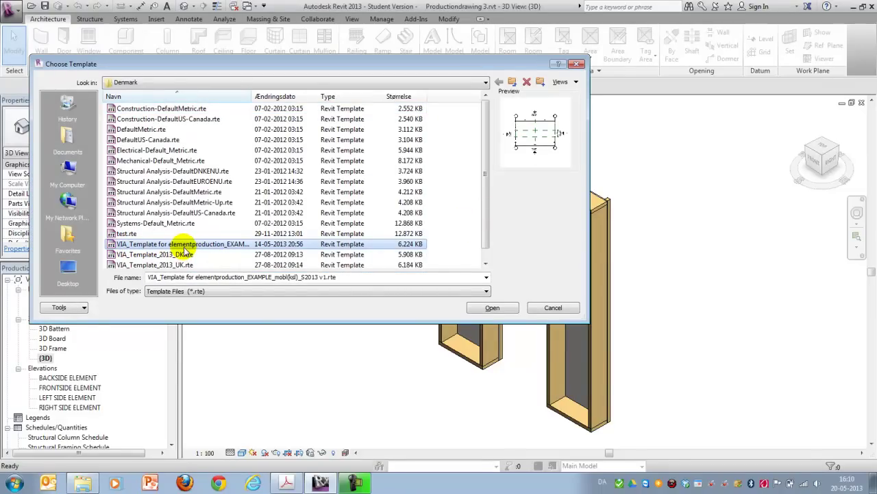
click(491, 307)
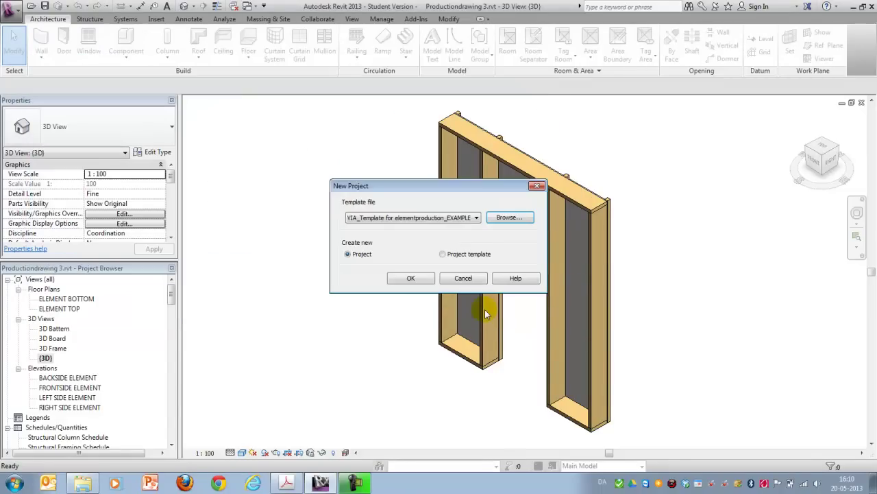
click(410, 278)
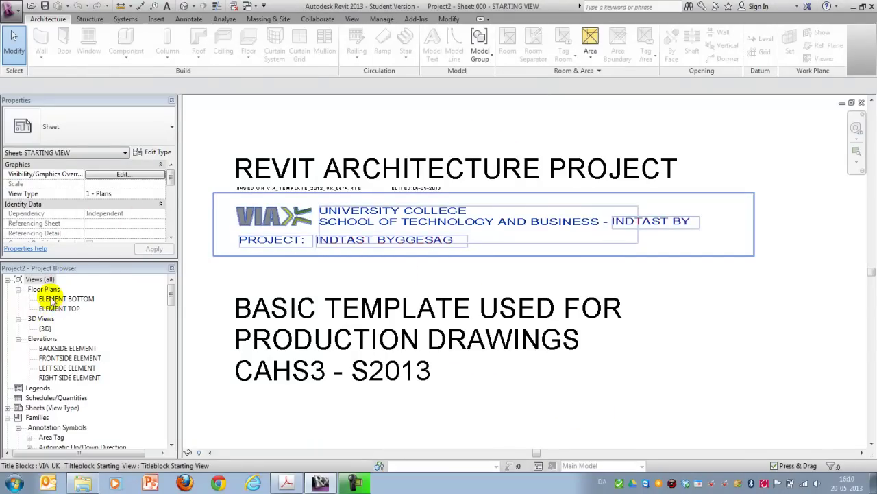
Step: In the ELEMENT BOTTOM floor plan, draw two vertical reference planes, one on each side of the centre plane
double_click(54, 298)
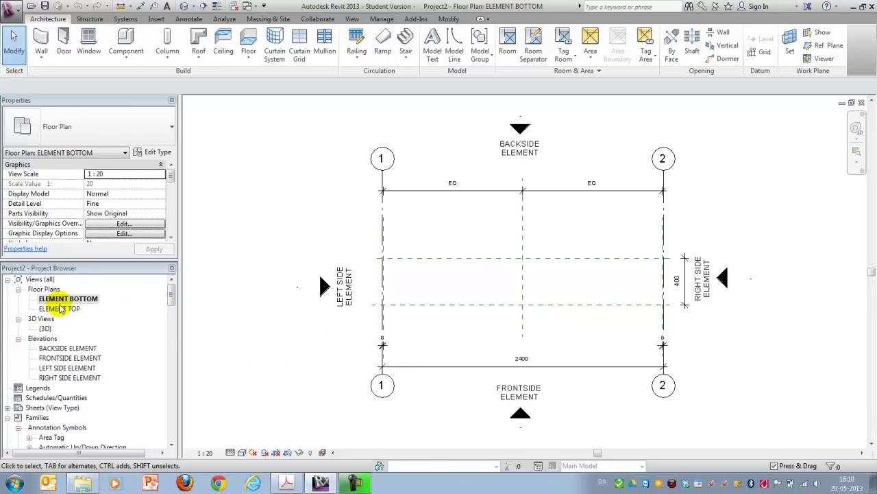
click(523, 323)
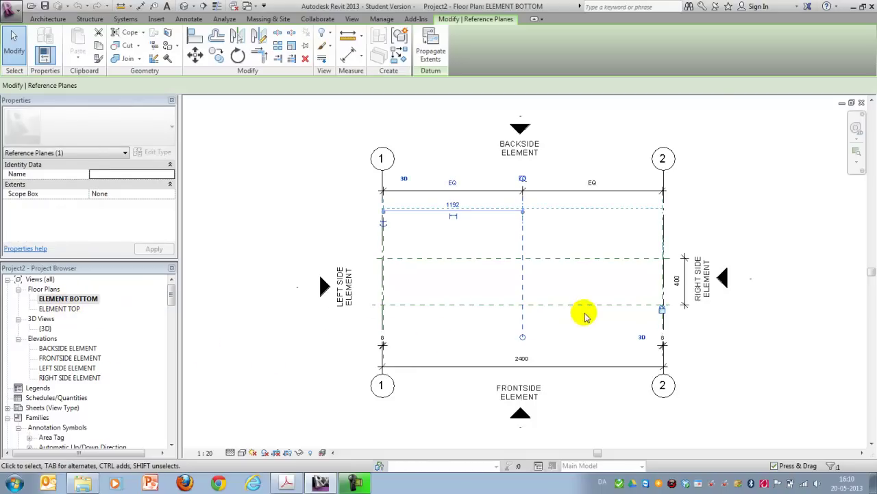
click(45, 24)
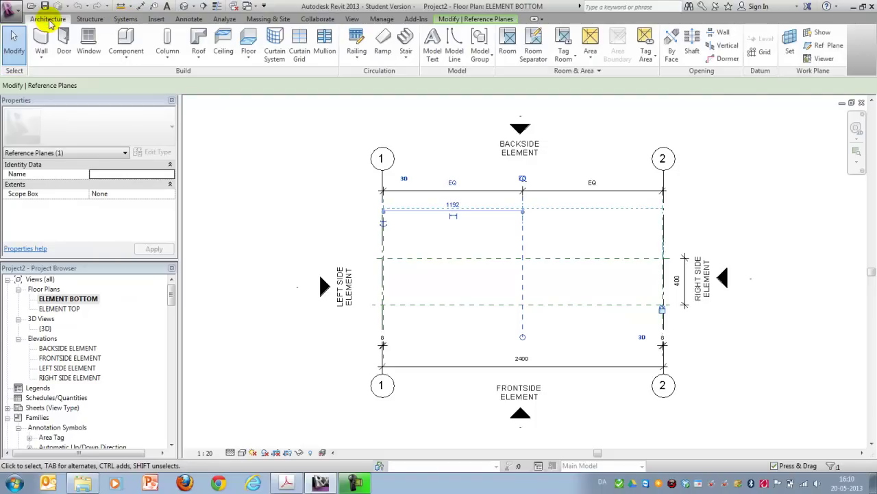
click(820, 48)
click(569, 336)
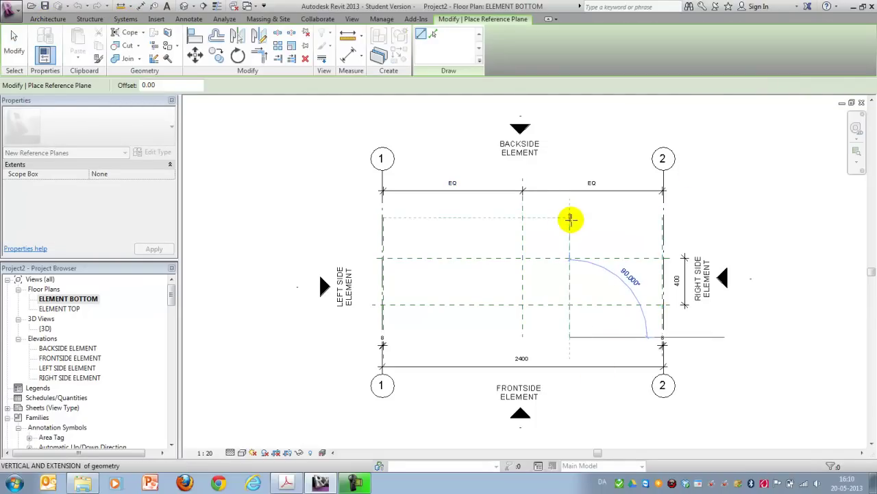
click(569, 220)
click(474, 332)
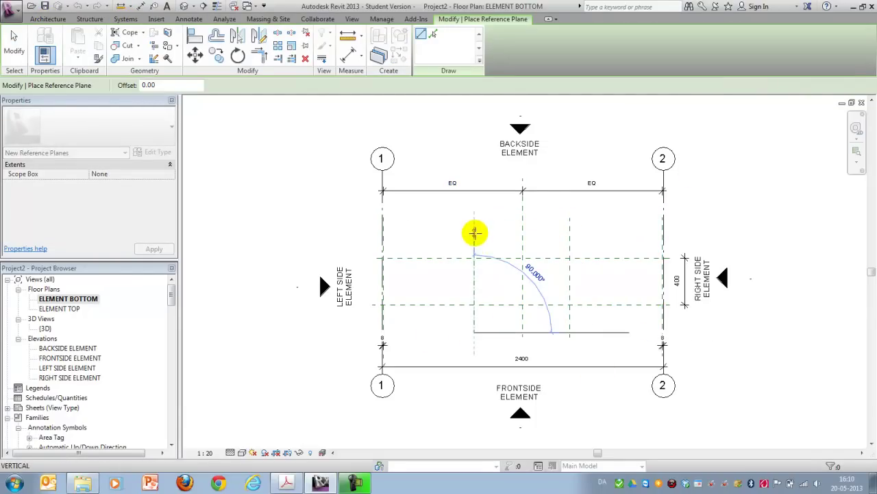
click(475, 233)
click(13, 42)
Step: Set the distance from the centre plane to each of the two new vertical reference planes to 500 mm
scroll(555, 329, up, 2)
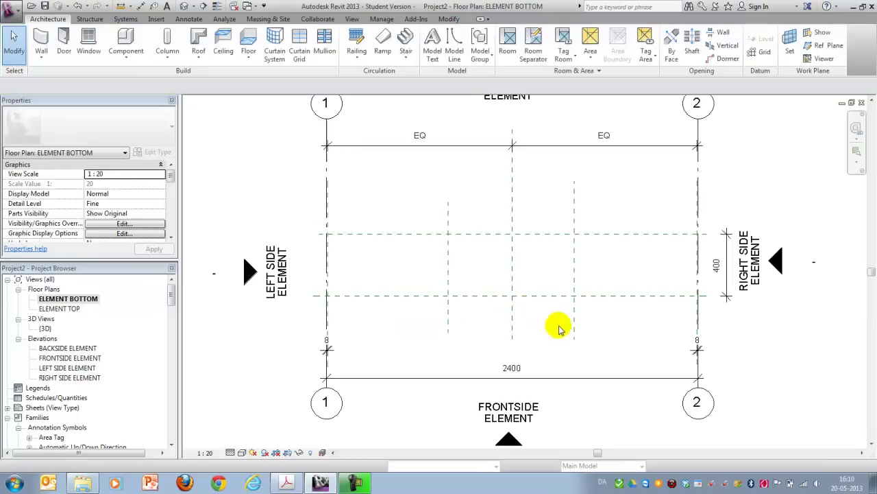
click(449, 274)
click(480, 300)
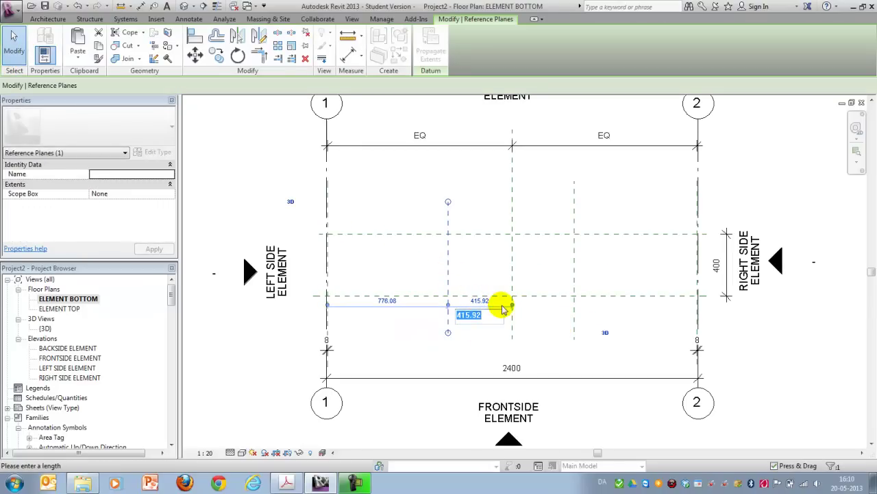
key(Return)
click(573, 281)
click(543, 302)
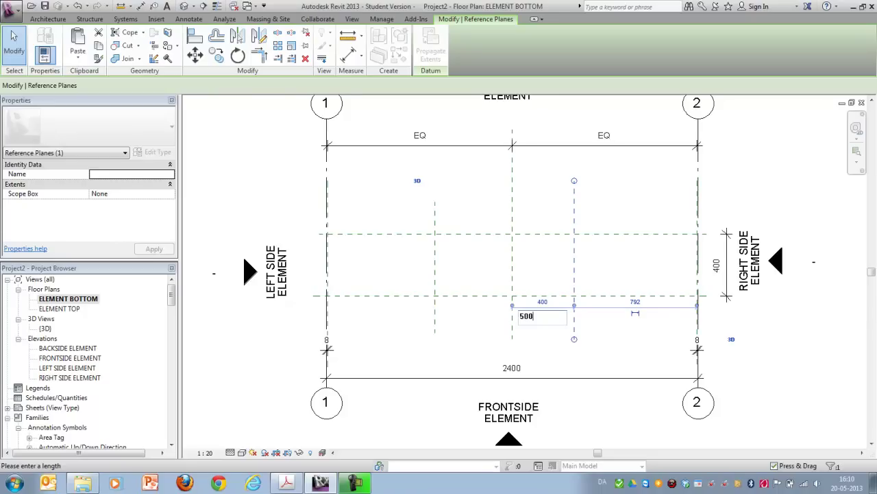
text(500)
key(Return)
click(554, 350)
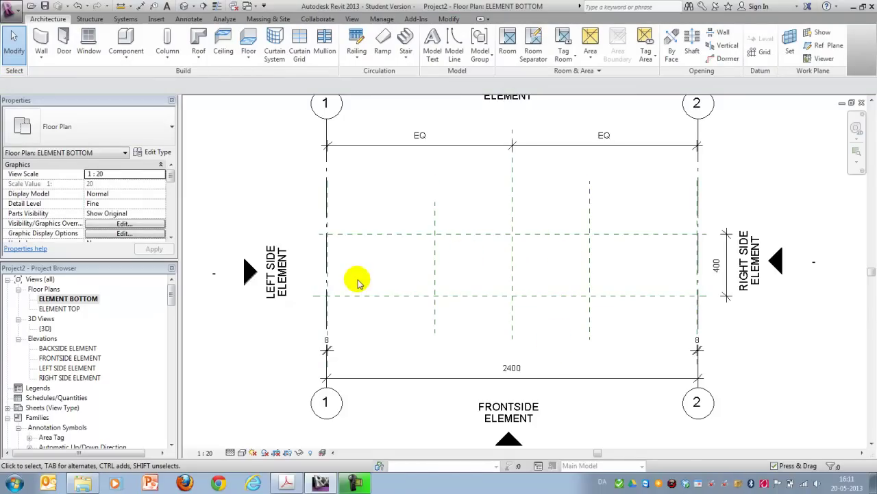
Step: Start the Beam command and preview the M_Timber.rfa family in the Structural Framing Wood library without loading it
click(90, 20)
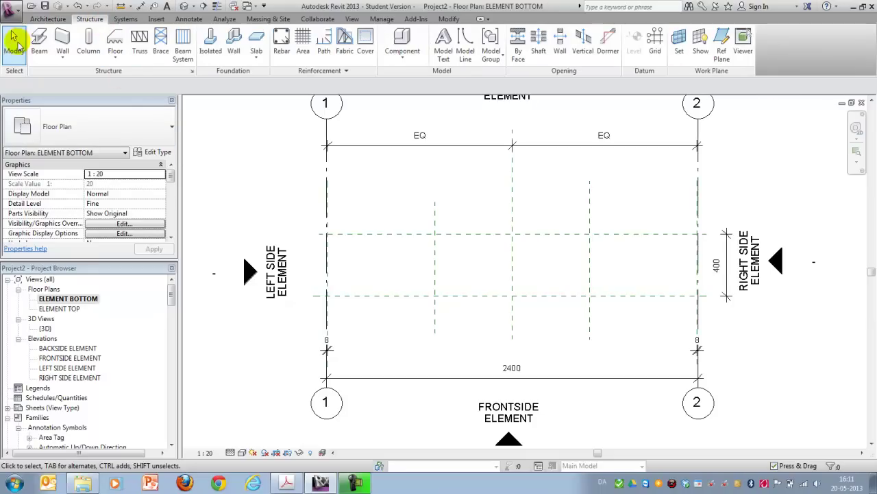
click(39, 41)
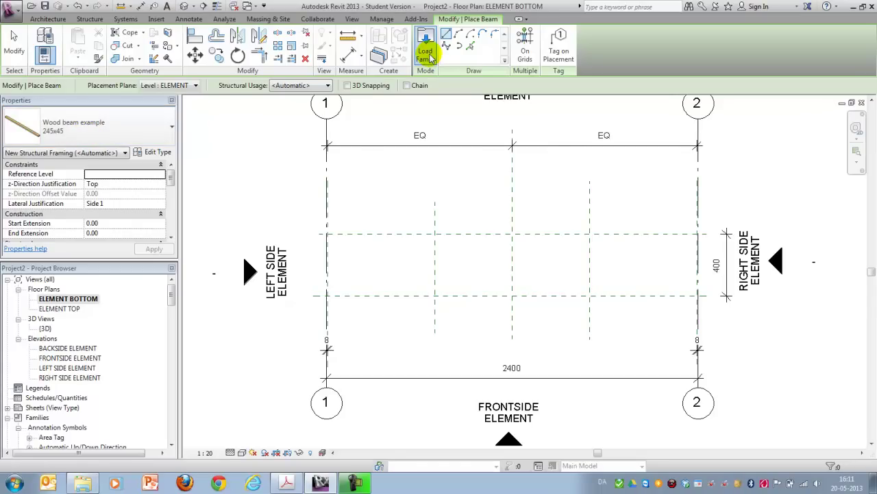
click(427, 55)
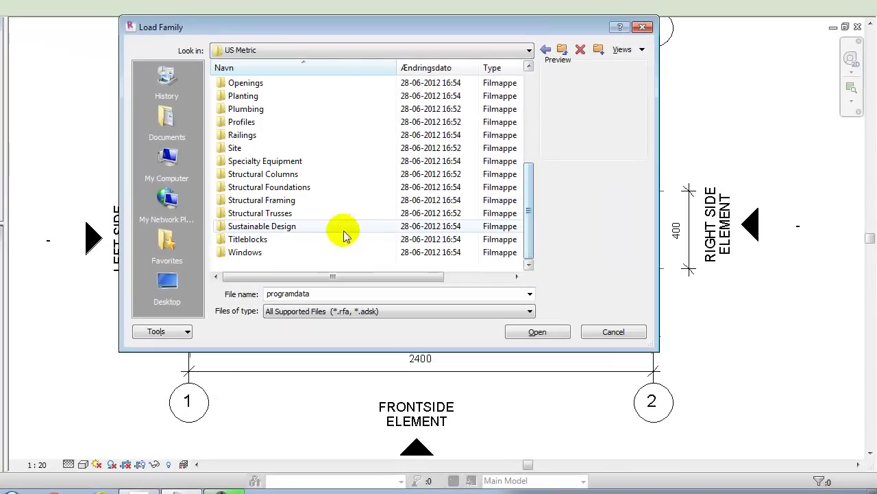
double_click(302, 200)
double_click(240, 122)
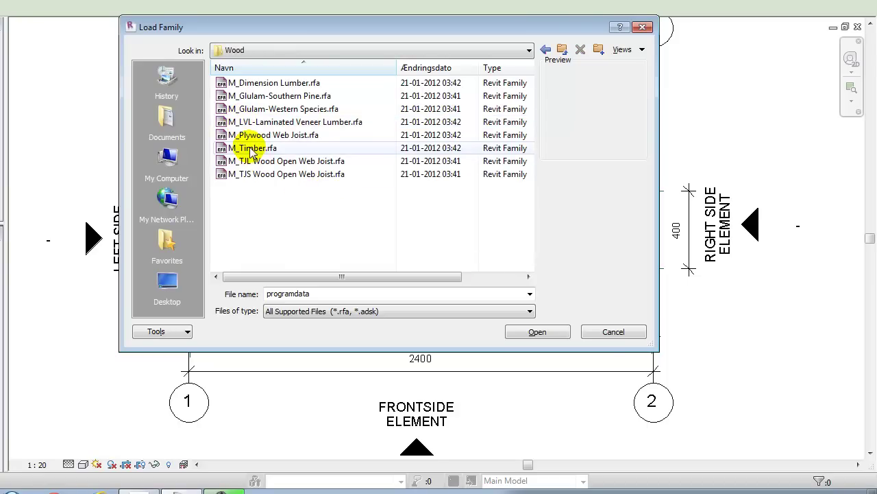
click(251, 148)
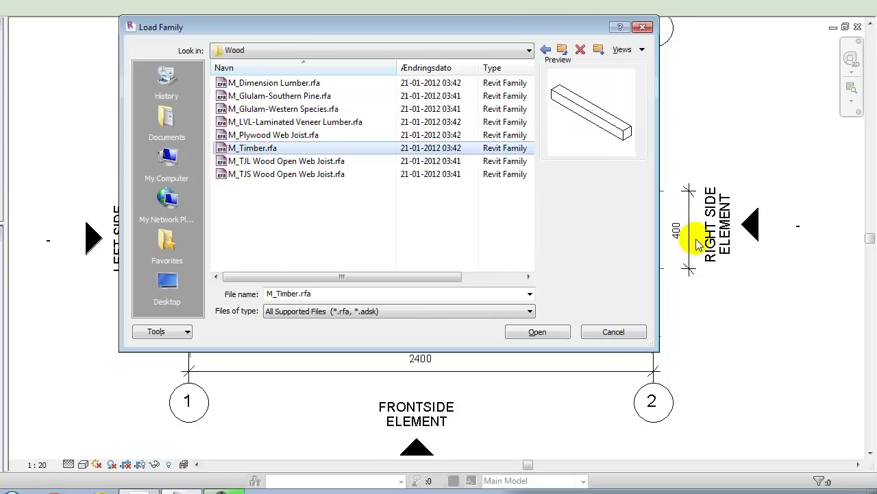
click(613, 331)
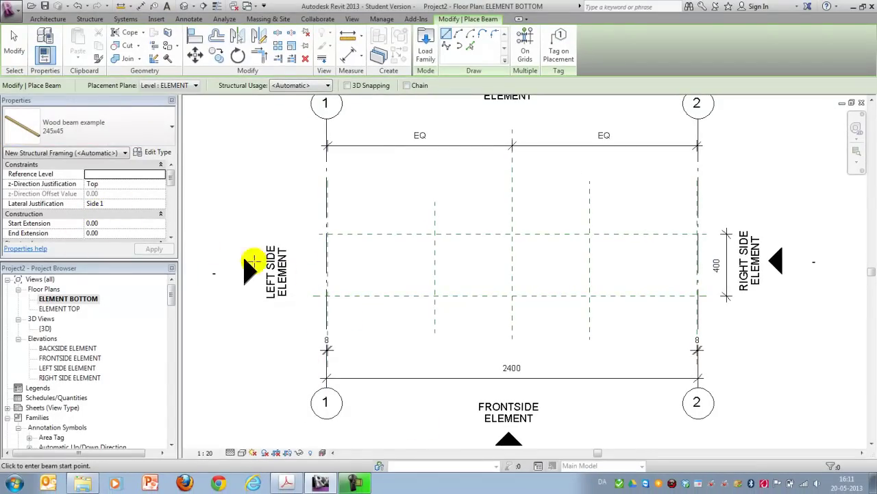
Step: Place a 692 mm long 245x45 wood beam along the frontside plane, from the left side plane to the left opening plane
click(327, 295)
scroll(423, 302, up, 2)
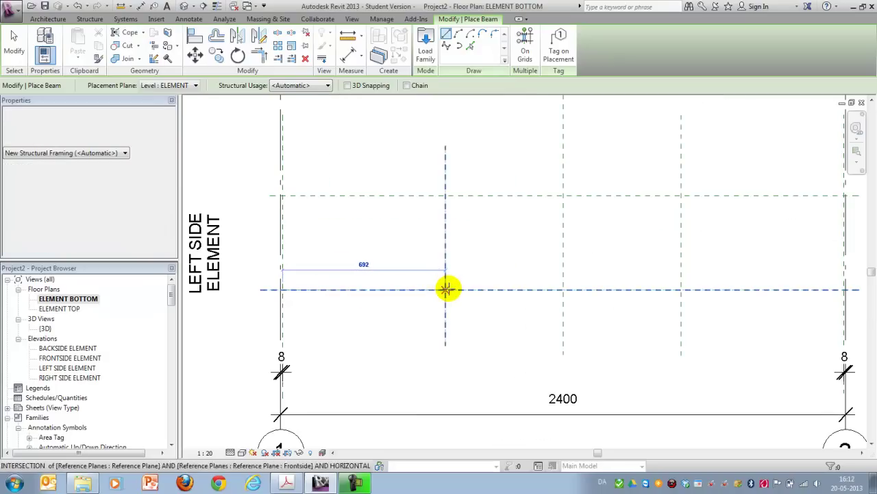
click(444, 289)
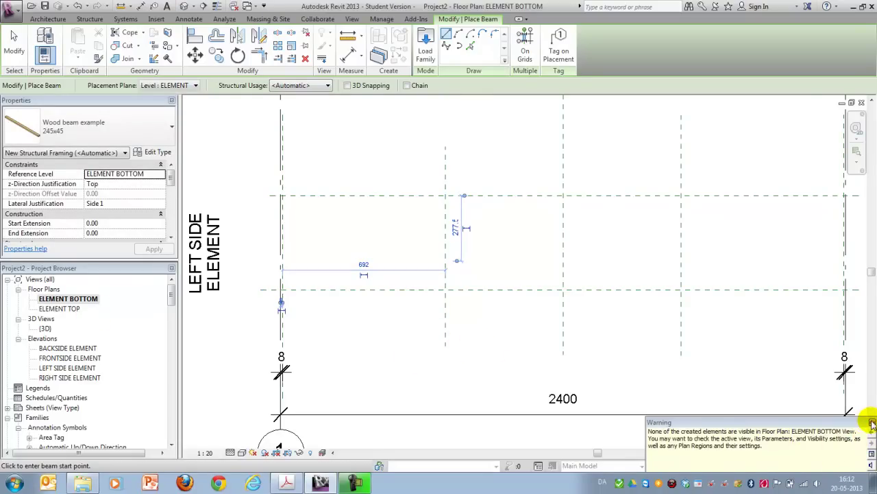
Step: Check the new beam in the {3D} view and select it in the BACKSIDE ELEMENT elevation to examine its level position
double_click(46, 328)
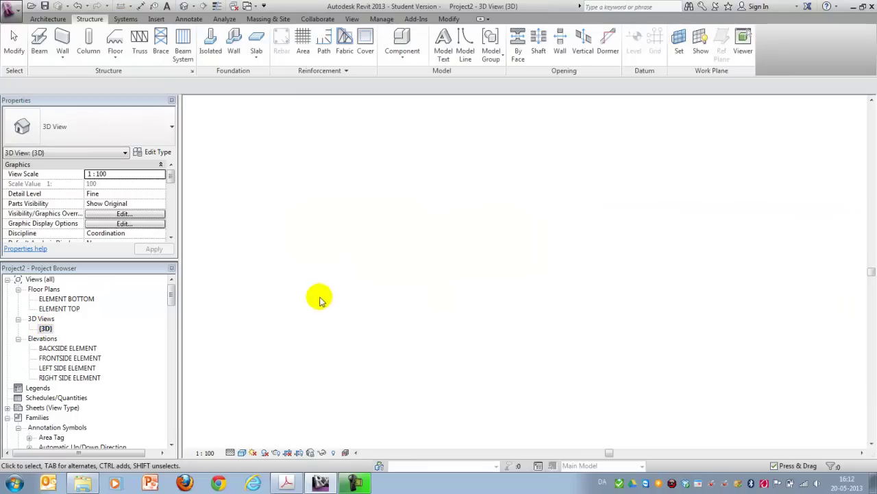
scroll(380, 337, down, 3)
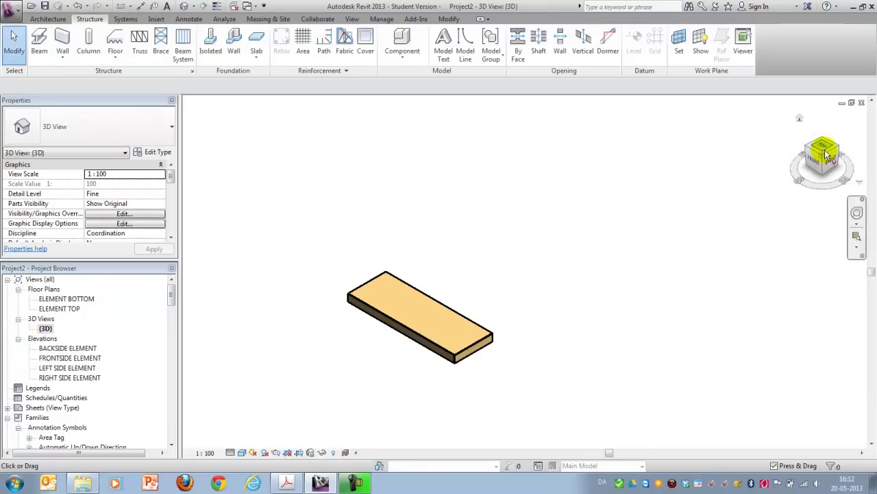
double_click(58, 348)
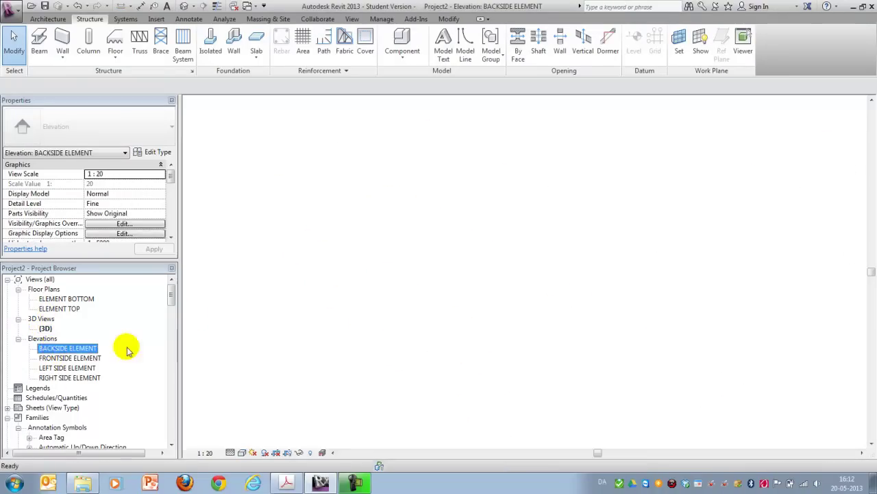
scroll(655, 394, up, 2)
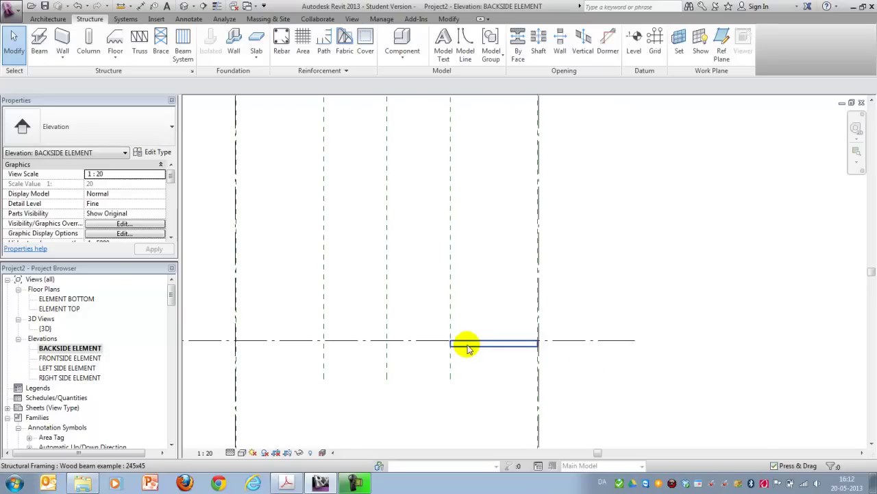
click(495, 353)
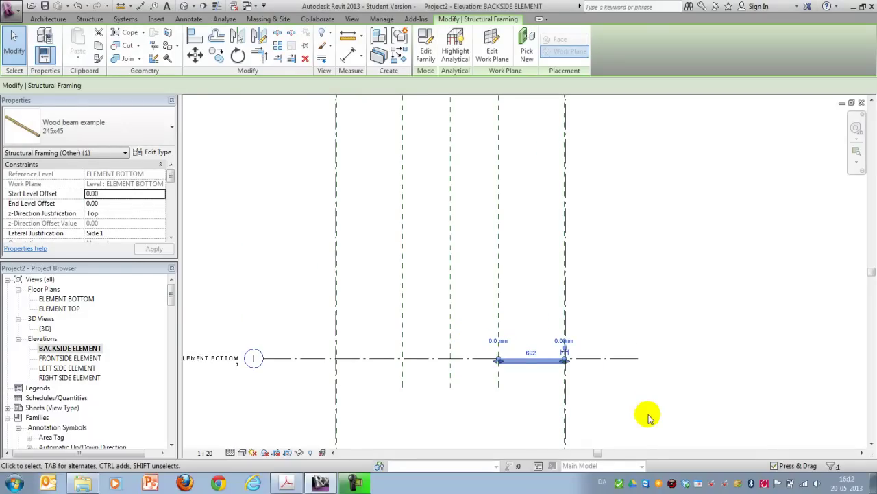
Step: Set the z-Direction Justification of the selected bottom beam to Bottom
drag(169, 177, 172, 183)
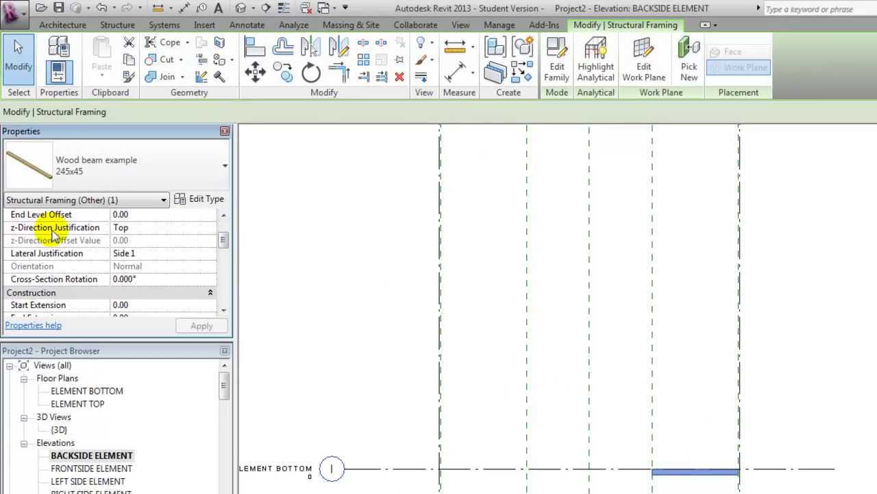
click(210, 228)
click(130, 261)
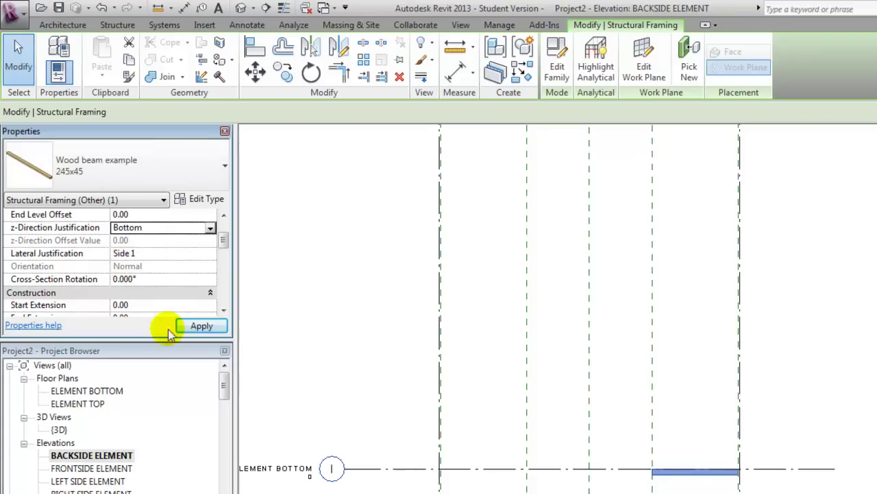
click(199, 327)
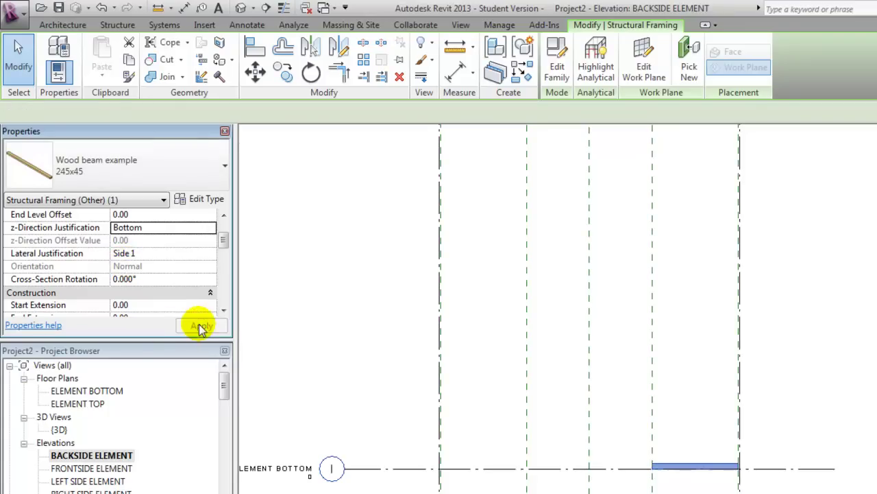
Step: Start a new 245x45 wood beam in the ELEMENT BOTTOM floor plan with its z-Direction Justification set to Bottom
double_click(77, 391)
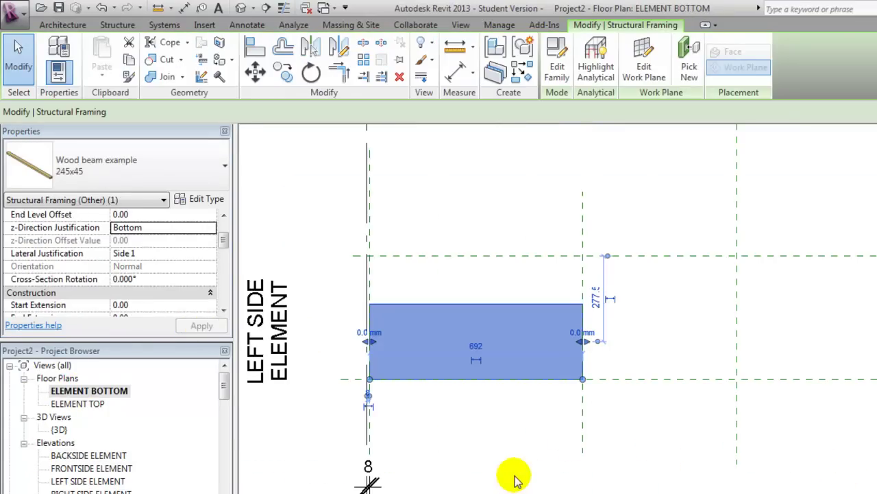
click(516, 480)
scroll(411, 447, down, 2)
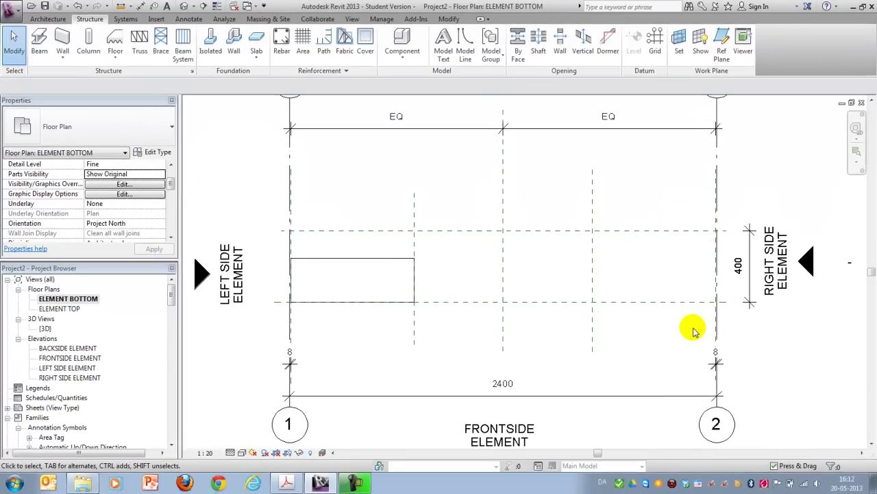
click(39, 40)
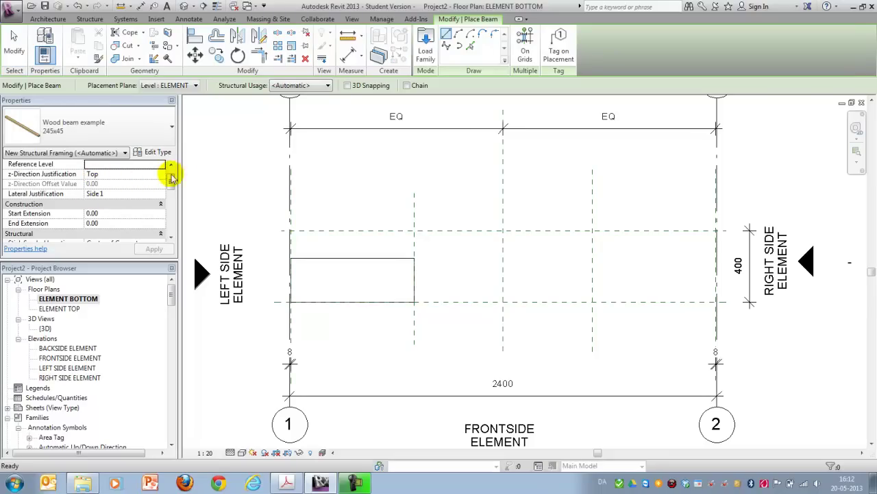
click(160, 173)
click(100, 200)
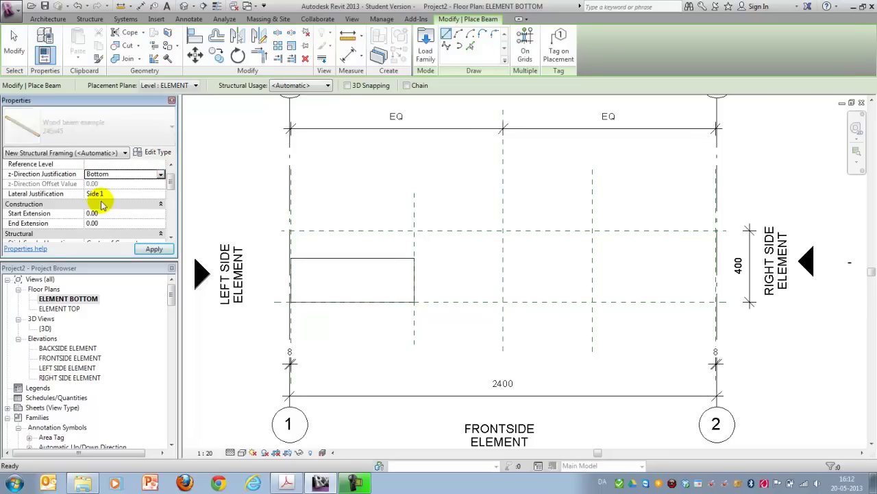
click(154, 250)
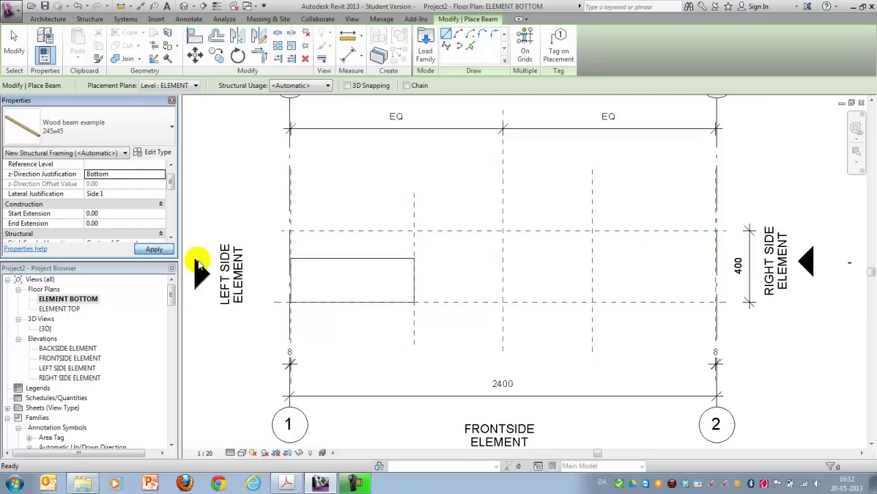
Step: Place a 692 mm long beam along the frontside plane from the right opening plane to the right side plane and check it in the {3D} view
click(593, 300)
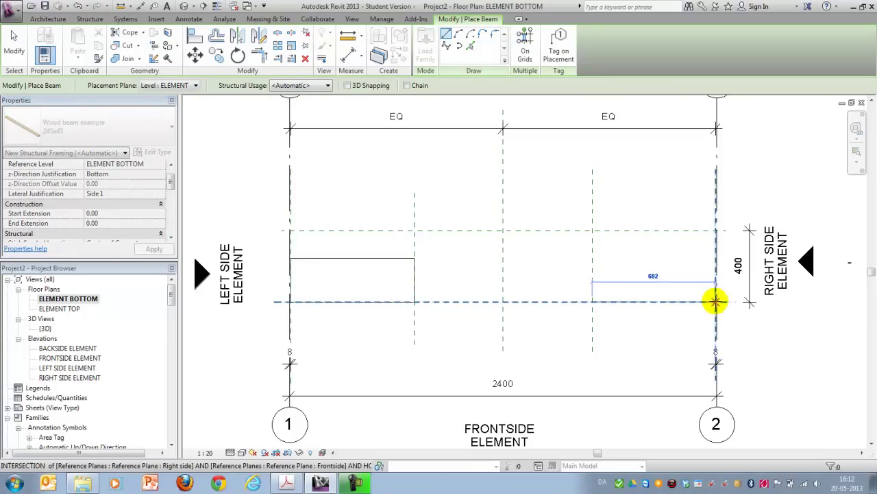
click(716, 300)
click(13, 43)
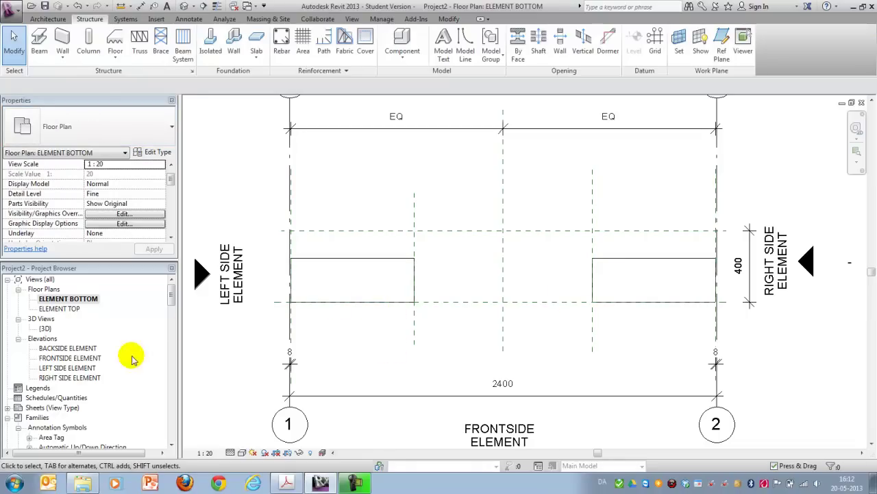
double_click(44, 329)
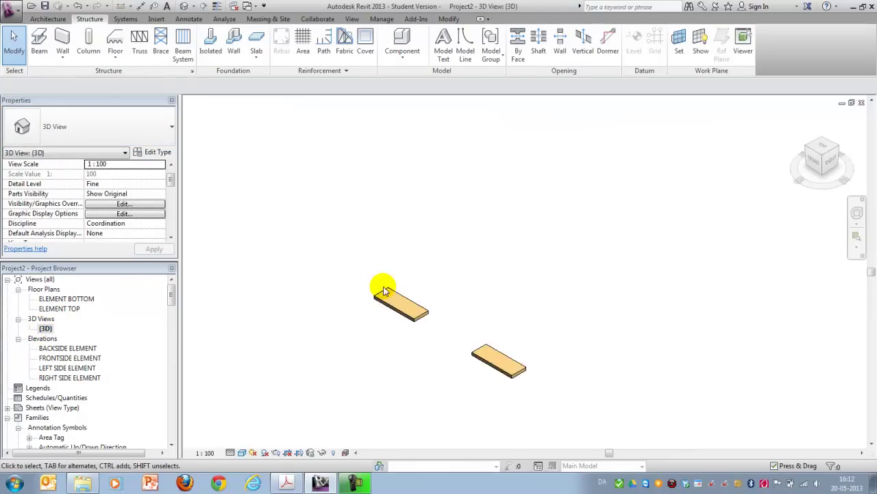
Step: In the ELEMENT TOP floor plan, place a 2384 mm long 245x45 beam along the frontside plane from the left to the right side plane
double_click(57, 309)
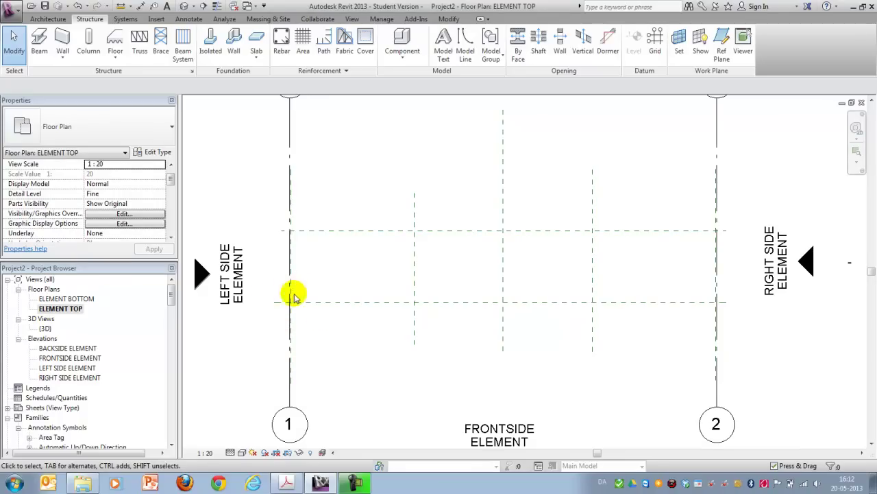
click(39, 41)
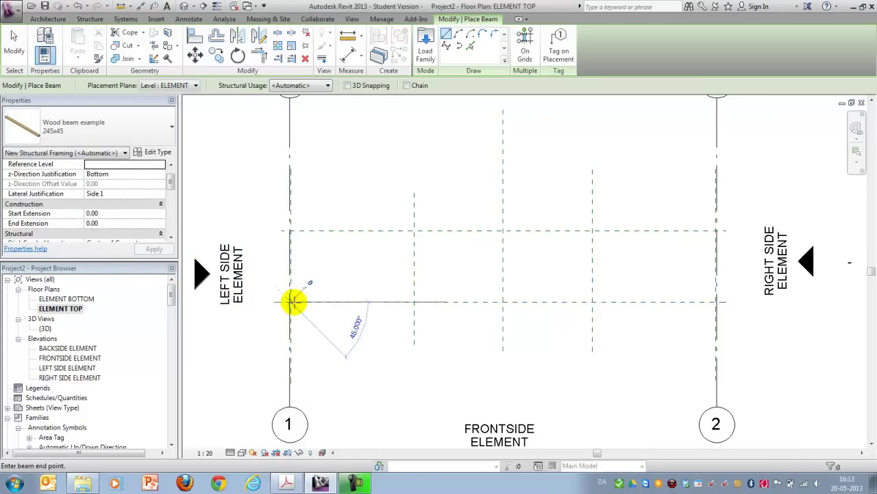
click(352, 296)
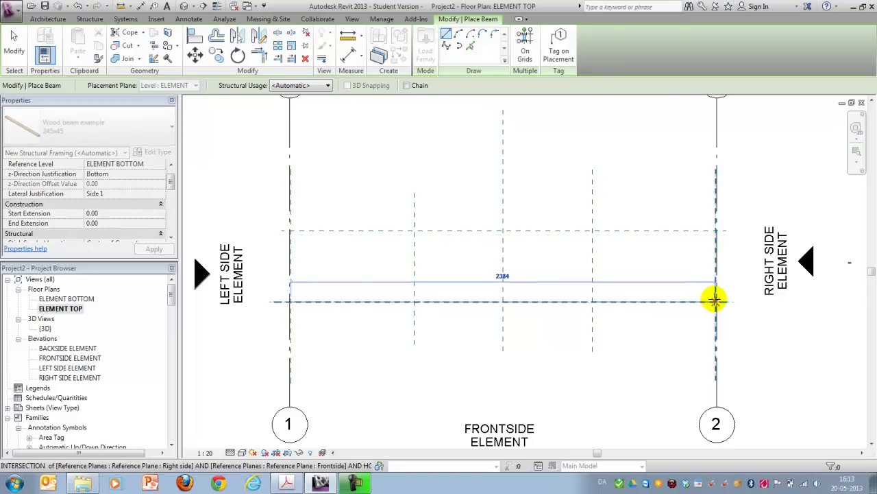
click(668, 313)
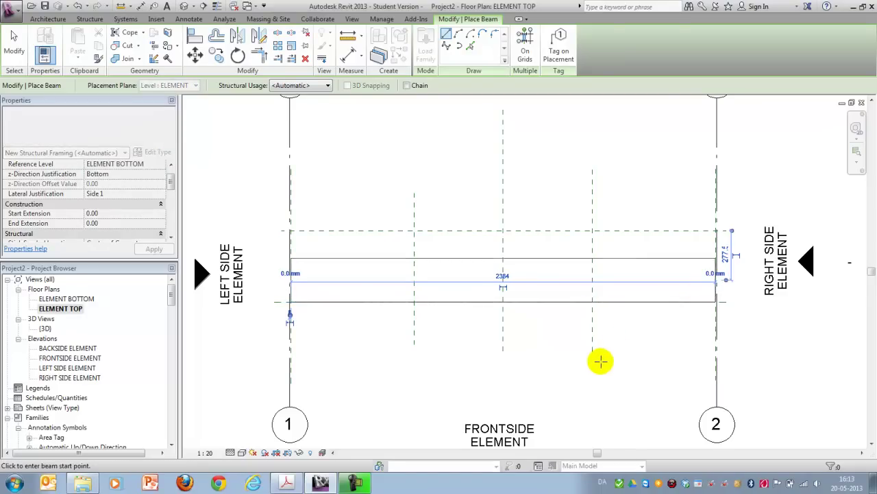
Step: Select the top beam in the BACKSIDE ELEMENT elevation and set its z-Direction Justification to Top
double_click(49, 349)
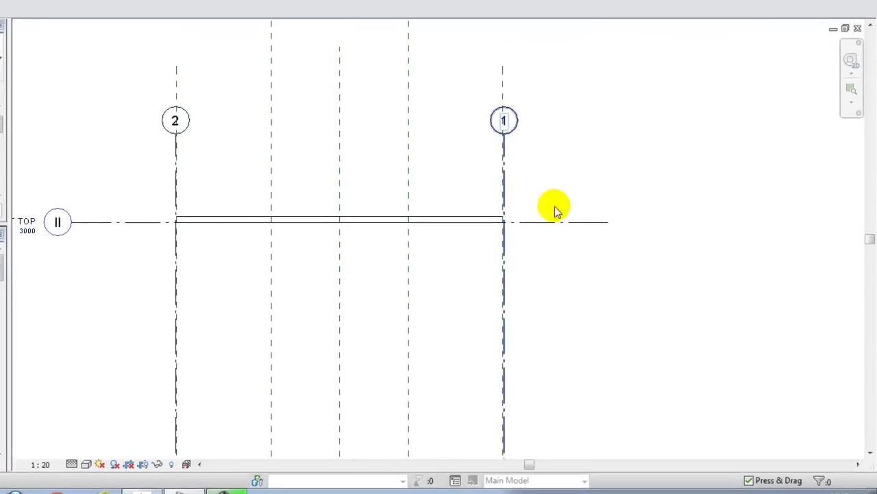
click(273, 198)
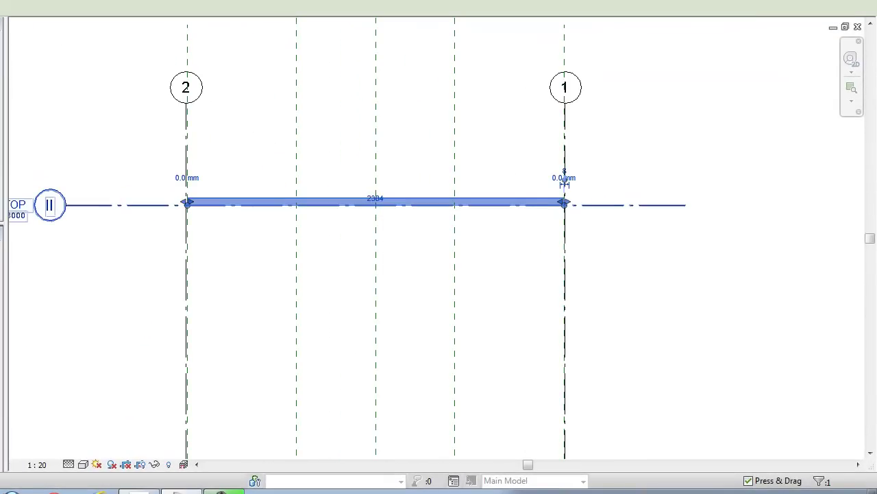
click(43, 171)
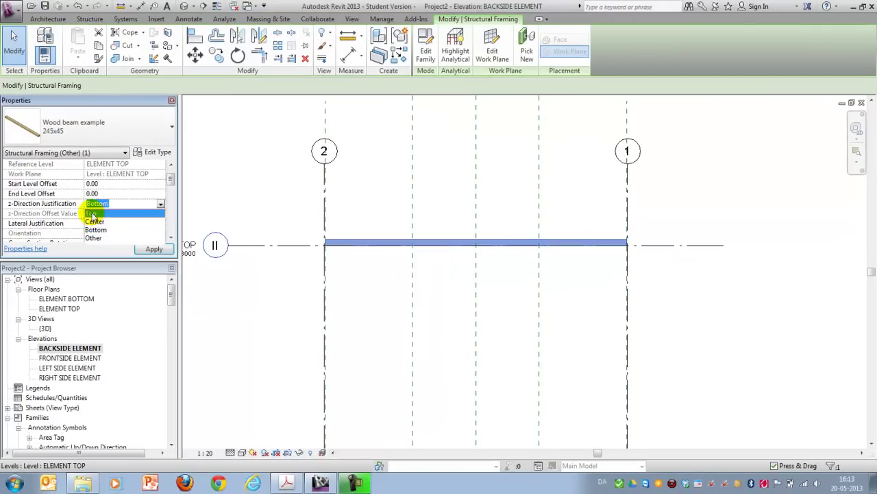
click(110, 213)
click(156, 249)
click(280, 286)
scroll(336, 251, down, 3)
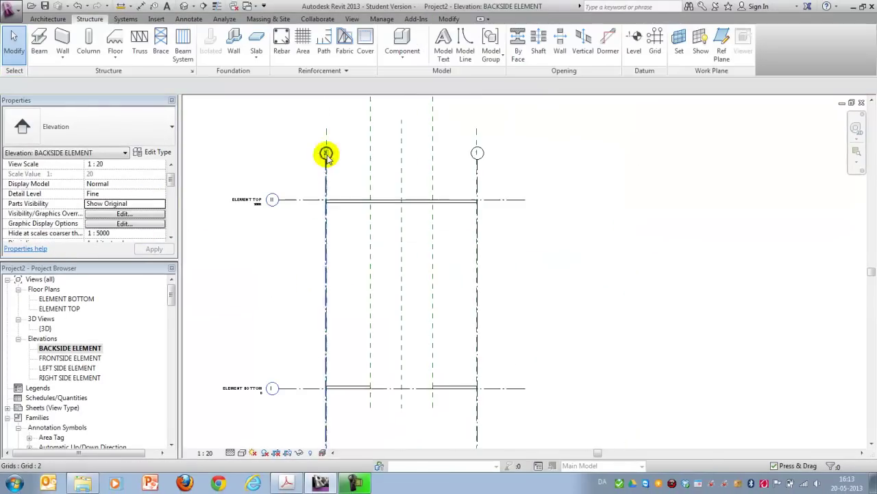
scroll(393, 287, up, 2)
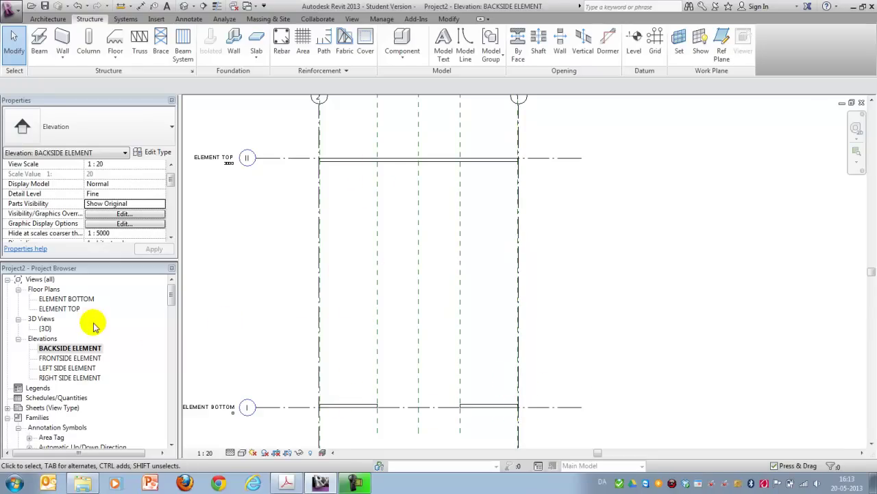
Step: Start a structural column in the FRONTSIDE ELEMENT elevation, specifying its work plane by picking a plane
double_click(67, 358)
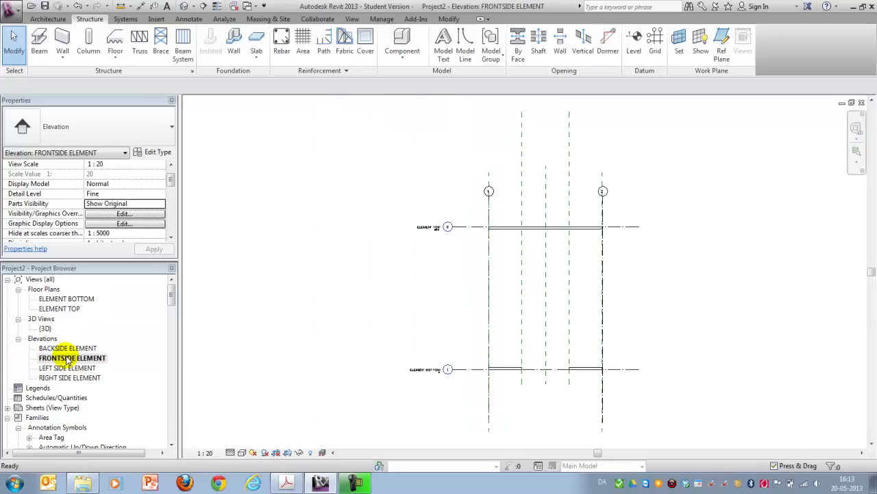
scroll(646, 410, up, 2)
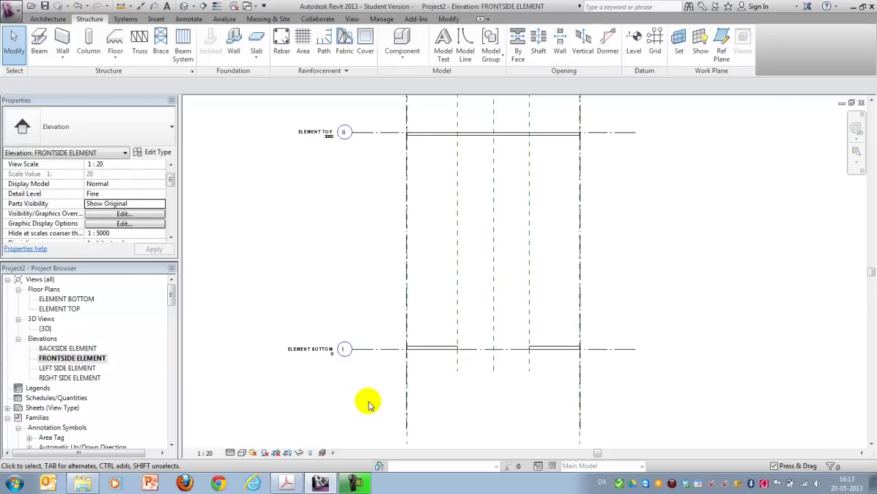
scroll(103, 363, down, 1)
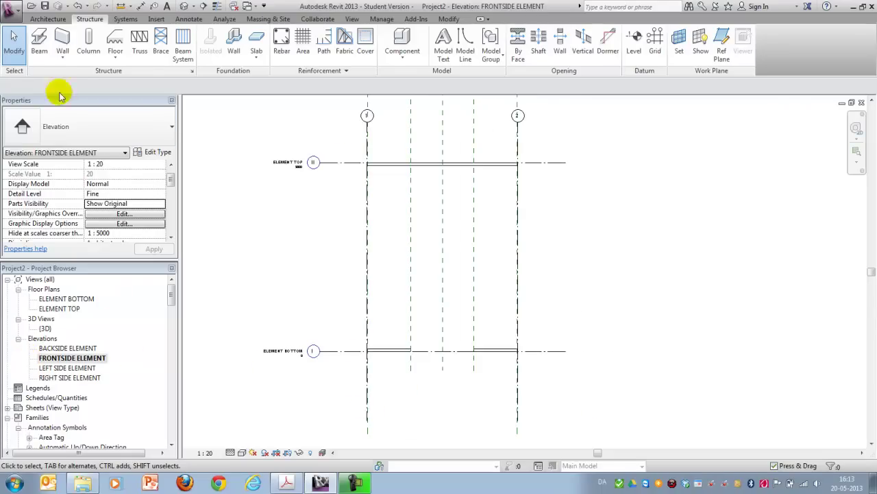
click(88, 51)
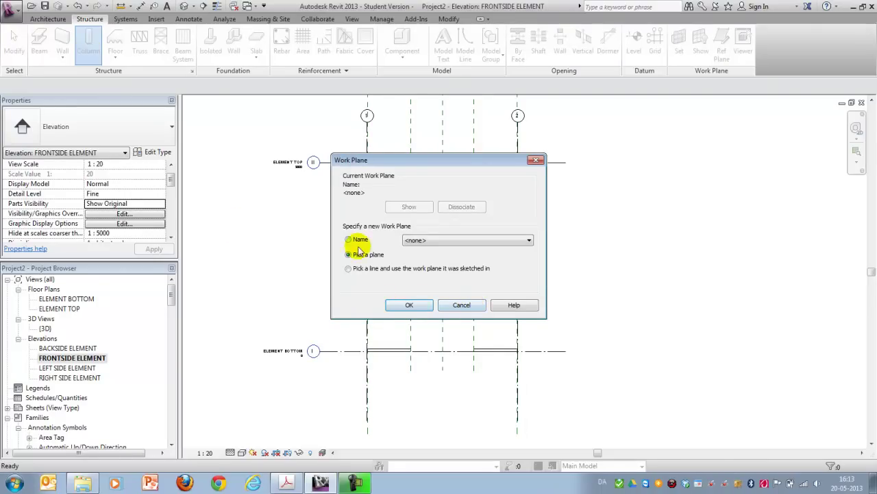
click(408, 305)
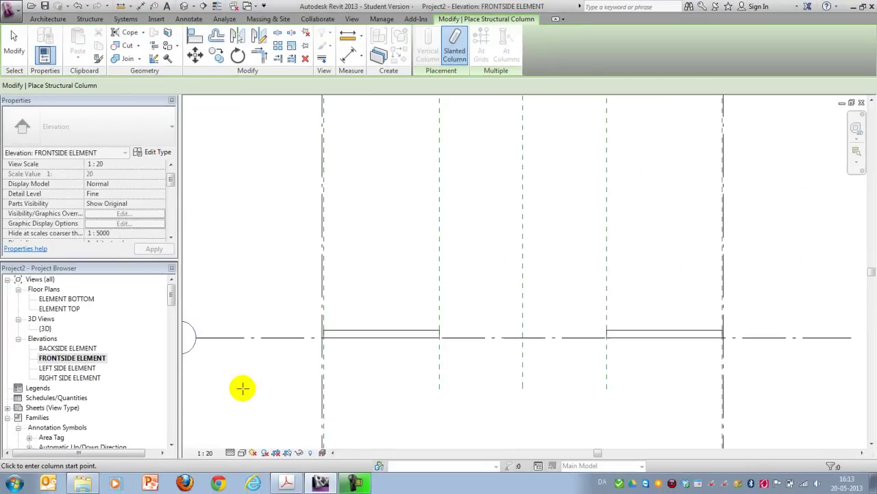
Step: Place a 19x95mm wood column along the left side plane, from the bottom beam's upper edge to the top beam's underside
scroll(243, 385, down, 2)
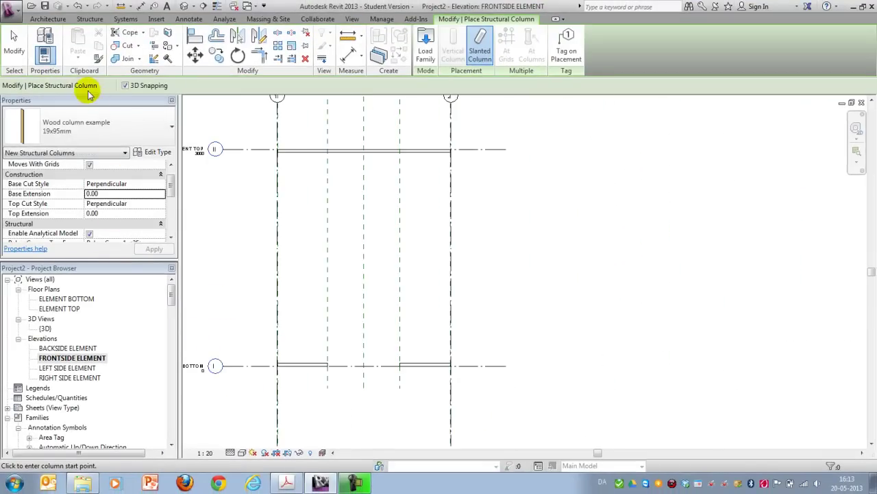
scroll(315, 388, up, 3)
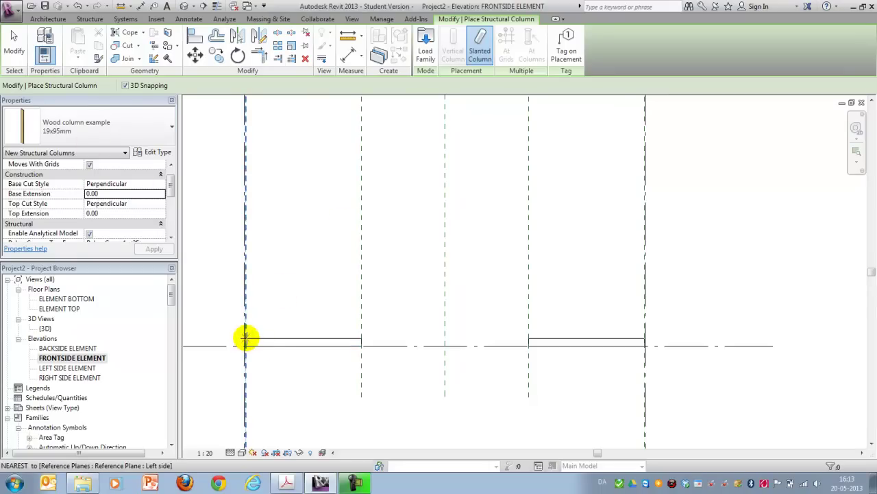
scroll(245, 337, up, 3)
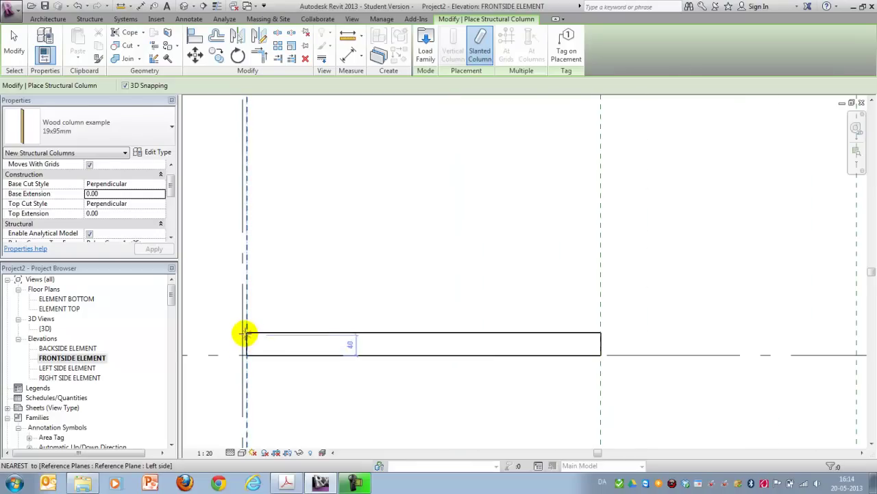
click(246, 335)
scroll(435, 459, down, 4)
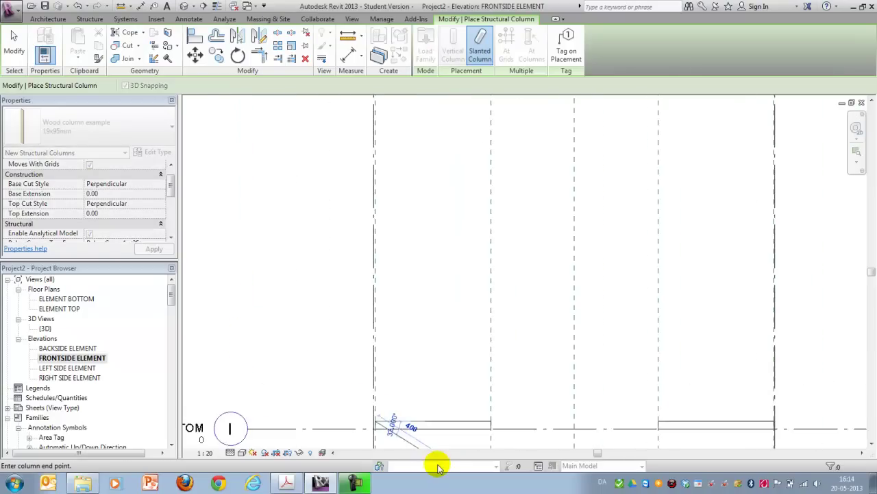
scroll(378, 185, up, 5)
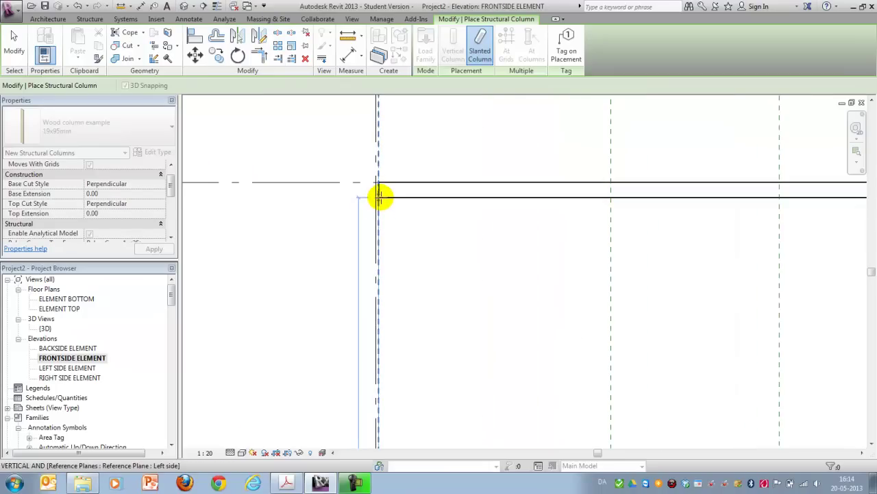
click(522, 287)
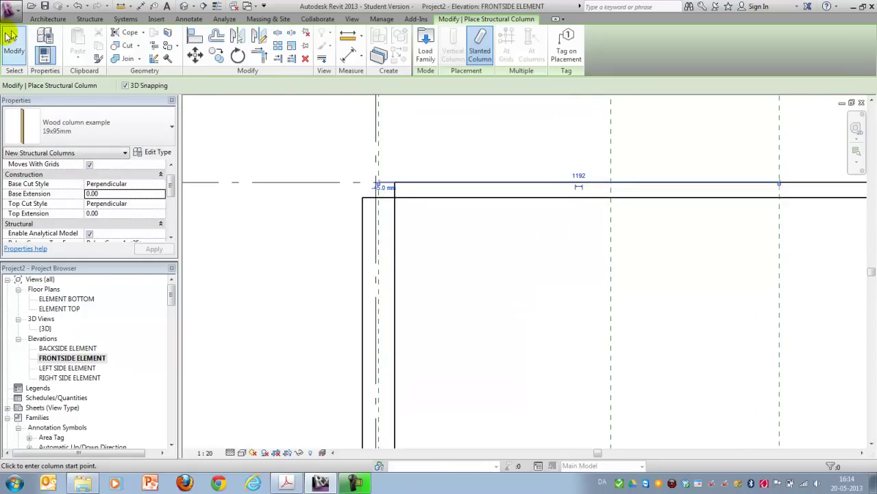
click(12, 41)
Step: Examine the new column's position relative to the beams in the FRONTSIDE ELEMENT elevation, the {3D} view and the BACKSIDE ELEMENT elevation
scroll(364, 190, down, 3)
scroll(382, 404, up, 2)
scroll(382, 404, up, 3)
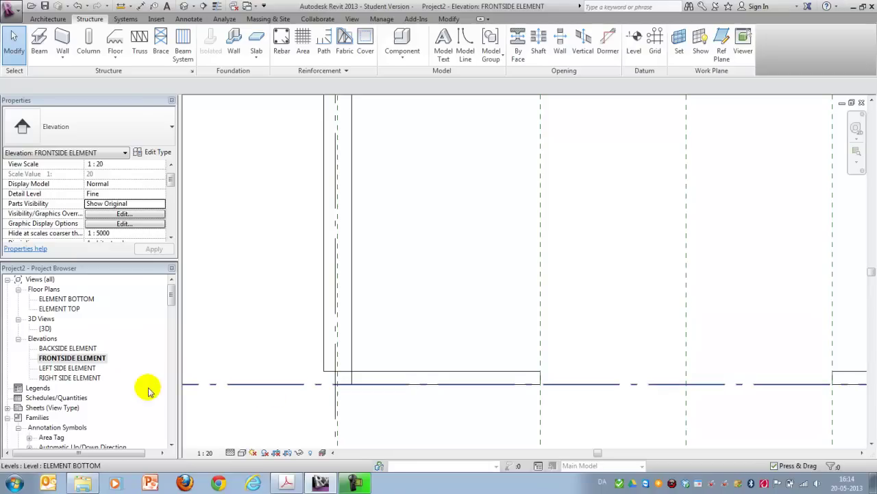
double_click(46, 329)
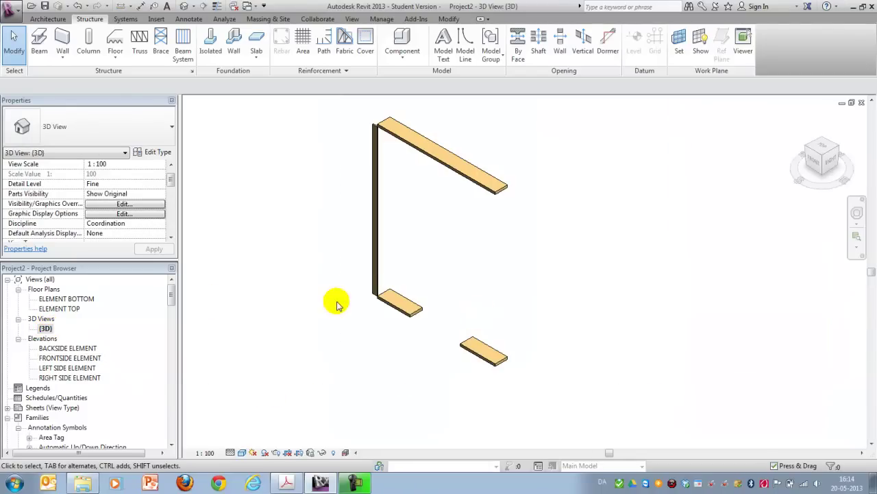
scroll(365, 313, up, 4)
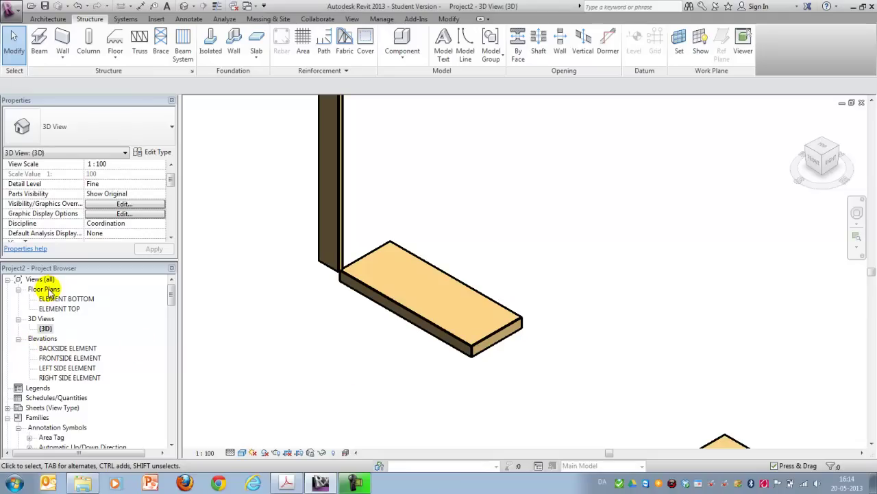
double_click(63, 348)
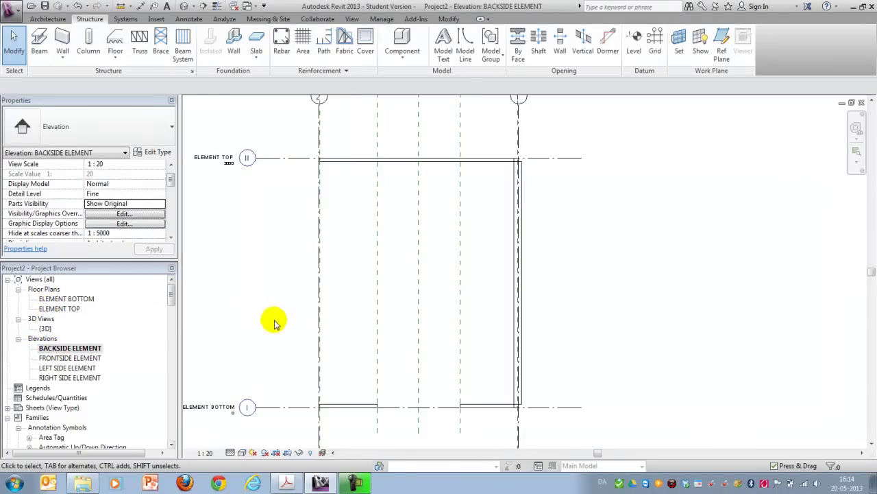
Step: Select the 45x245mm wood column in the BACKSIDE ELEMENT elevation and set its Cross-Section Rotation to 90°, unjoining the elements
scroll(409, 353, up, 4)
click(409, 362)
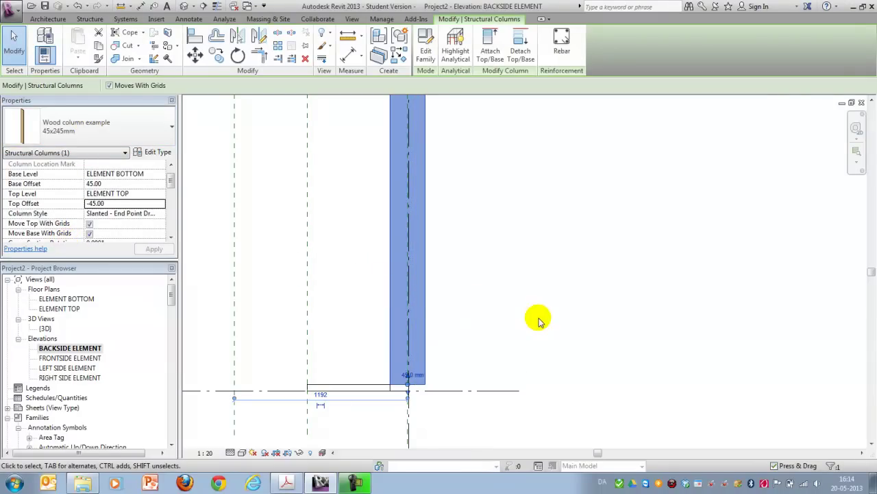
scroll(538, 319, down, 3)
scroll(497, 192, up, 2)
scroll(379, 169, down, 2)
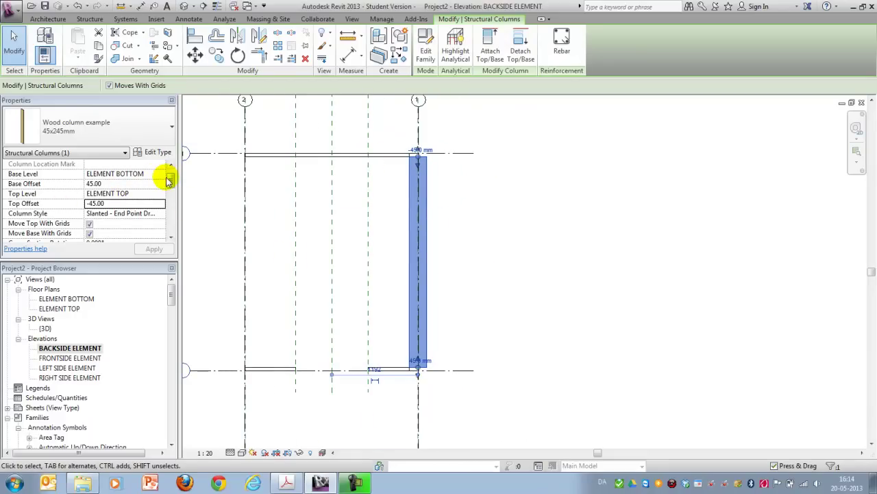
drag(172, 180, 172, 185)
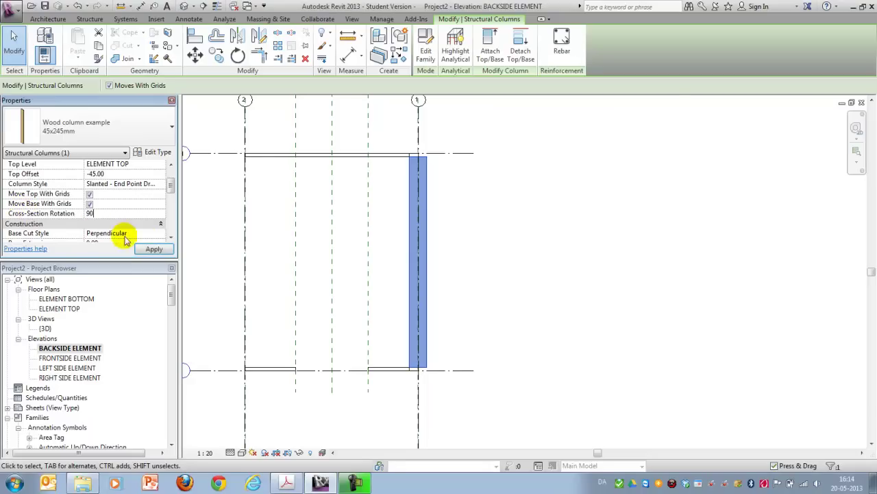
click(152, 250)
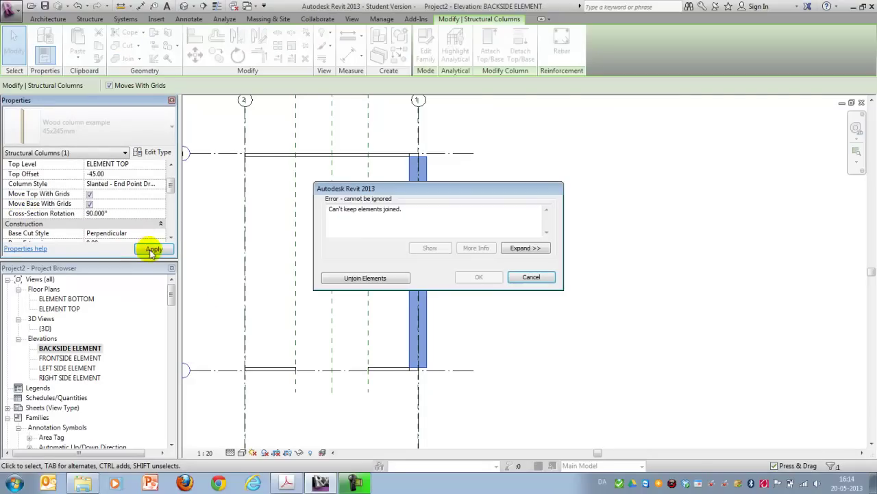
click(370, 278)
Step: Change the rotated column's Column Style to Vertical
scroll(419, 374, up, 3)
scroll(397, 357, up, 2)
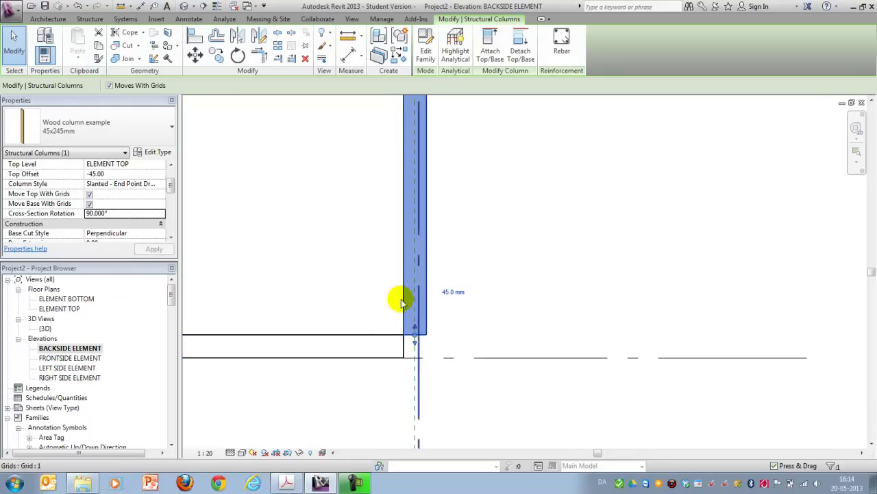
scroll(561, 385, down, 2)
scroll(493, 338, up, 1)
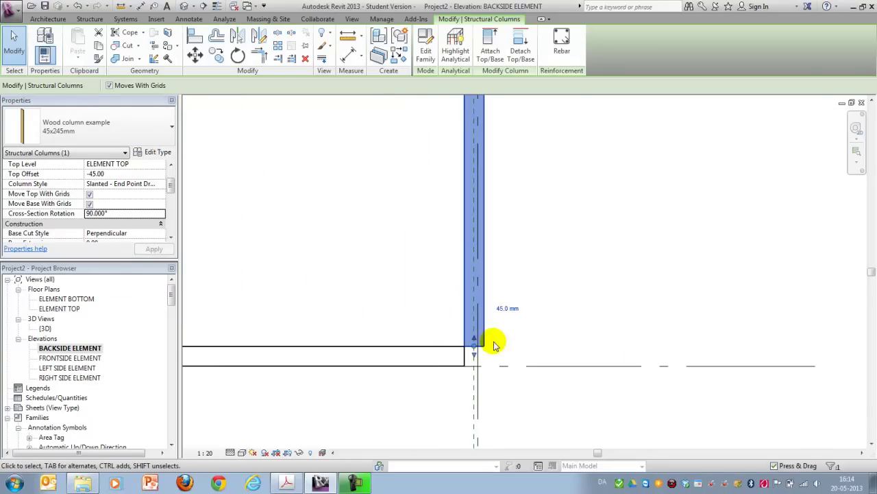
click(163, 185)
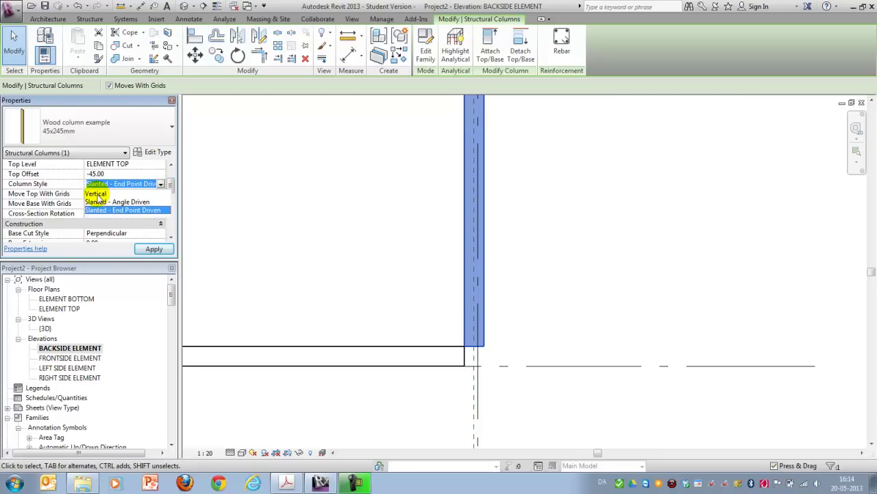
click(96, 194)
click(152, 248)
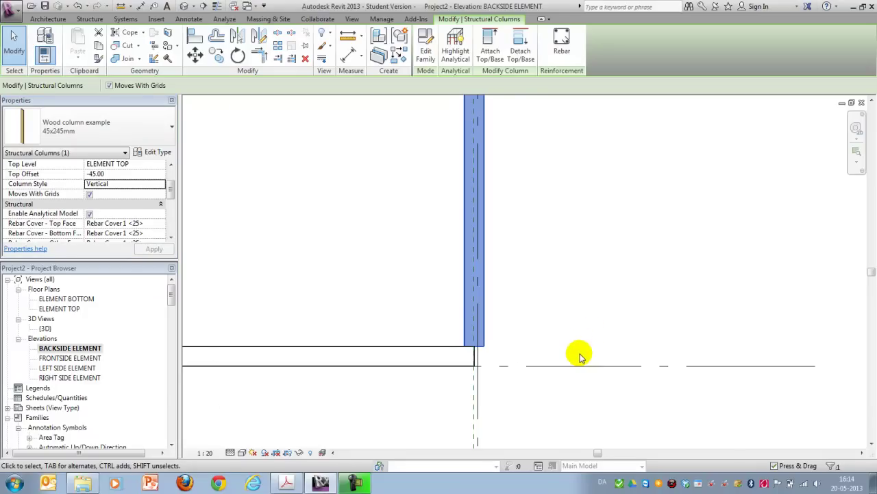
Step: Align the column's outer edge with the beam end at the side reference plane in the BACKSIDE ELEMENT elevation
scroll(580, 356, down, 2)
scroll(475, 382, up, 3)
scroll(398, 368, down, 3)
scroll(441, 362, up, 3)
scroll(441, 361, up, 2)
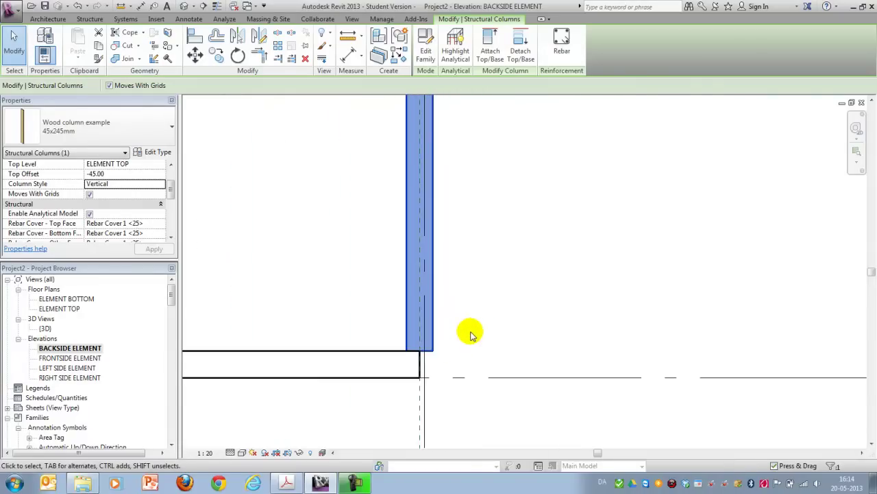
click(470, 333)
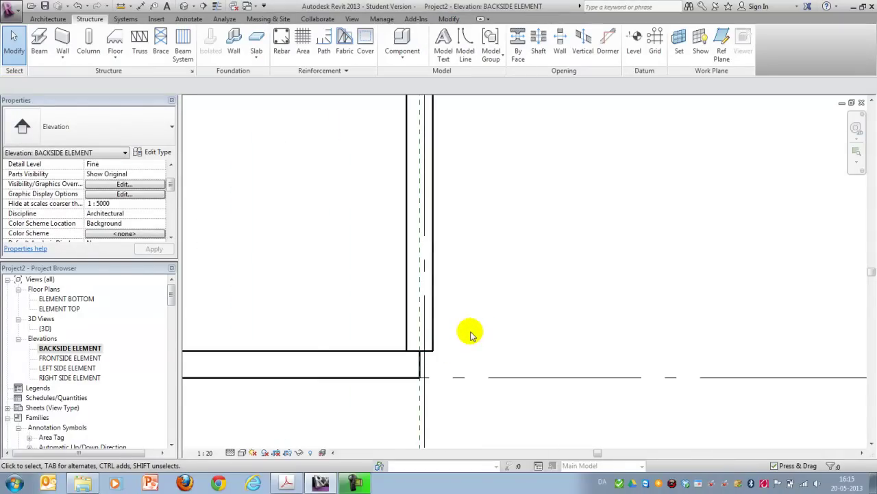
key(a)
key(l)
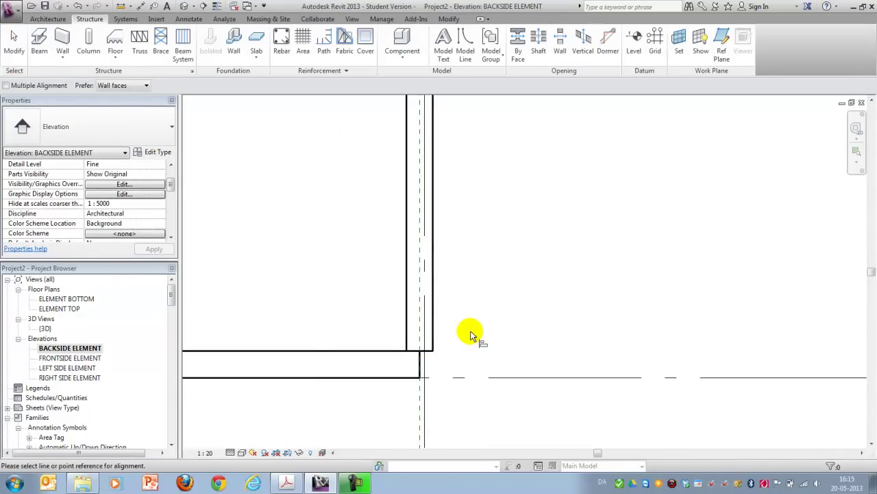
click(431, 339)
scroll(499, 392, down, 2)
Step: Align the column with the front edge of the beams in the LEFT SIDE ELEMENT elevation and check it in the {3D} view
double_click(66, 369)
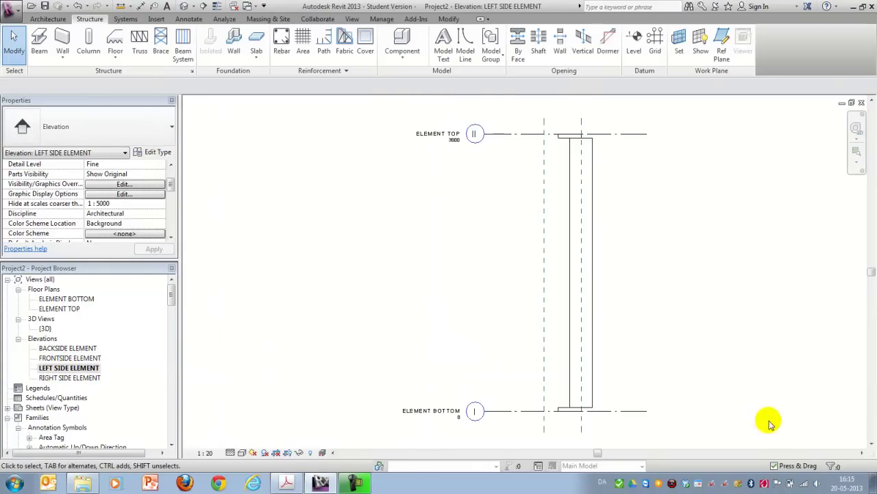
scroll(659, 425, up, 3)
key(a)
key(l)
click(479, 349)
click(506, 359)
scroll(530, 376, down, 4)
double_click(47, 330)
scroll(362, 313, down, 4)
scroll(351, 291, up, 6)
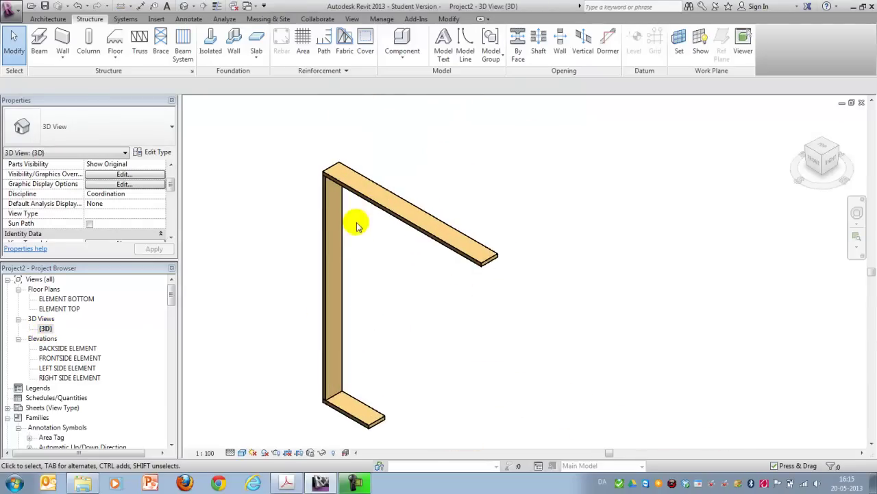
scroll(343, 185, down, 5)
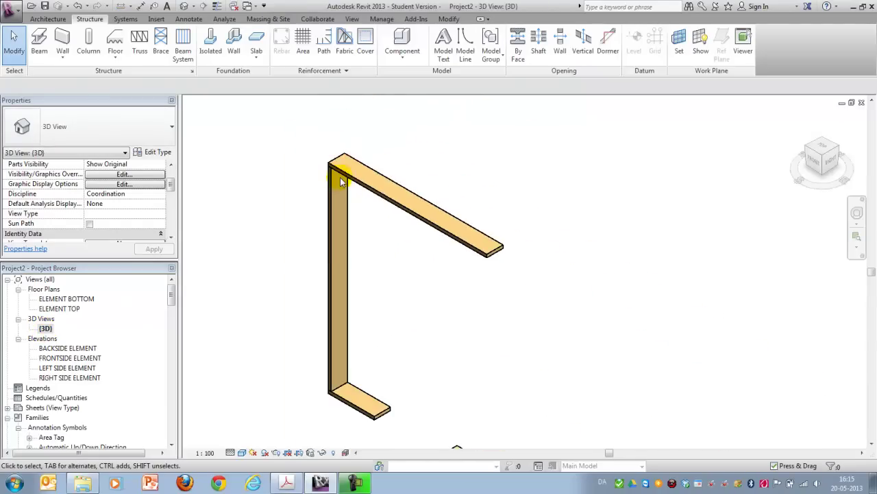
scroll(270, 170, down, 2)
Step: Copy the column in the BACKSIDE ELEMENT elevation to the near side of the door opening, at the opening's reference plane
double_click(60, 349)
scroll(230, 360, up, 2)
click(535, 340)
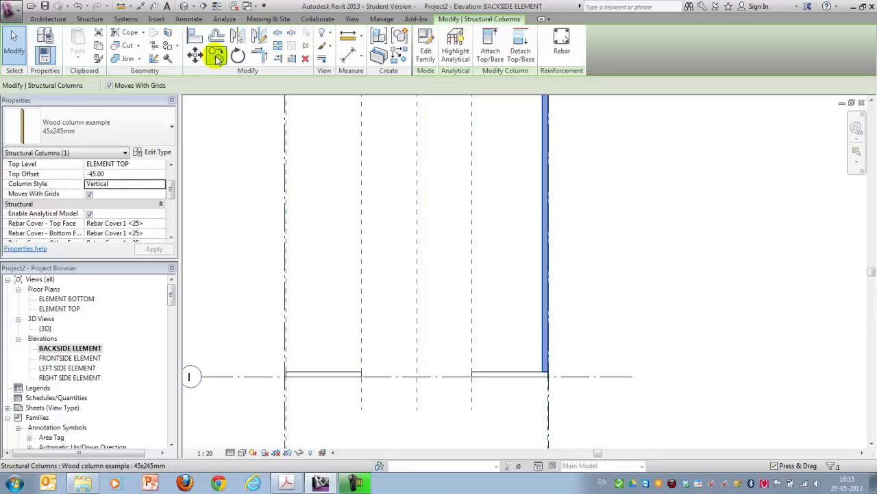
click(216, 56)
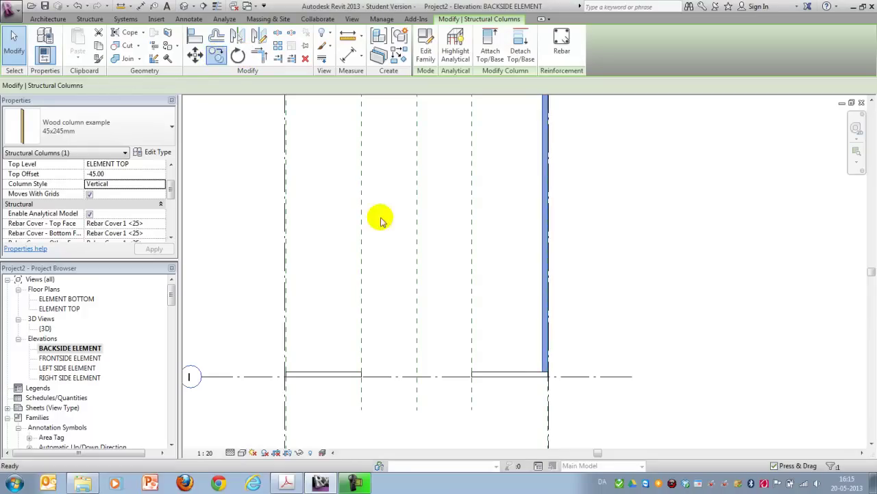
click(544, 287)
click(471, 288)
Step: Copy both columns from the door opening's plane to the Right side reference plane and check the frame in the {3D} view
ctrl+click(547, 356)
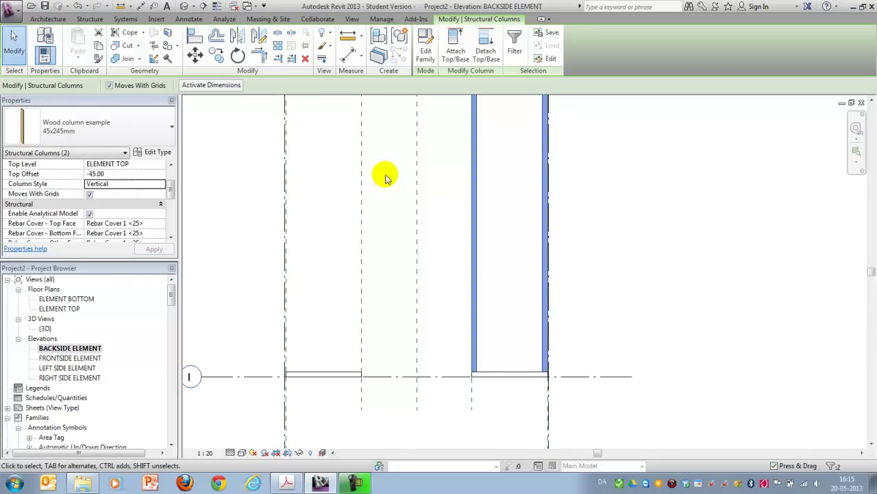
click(216, 56)
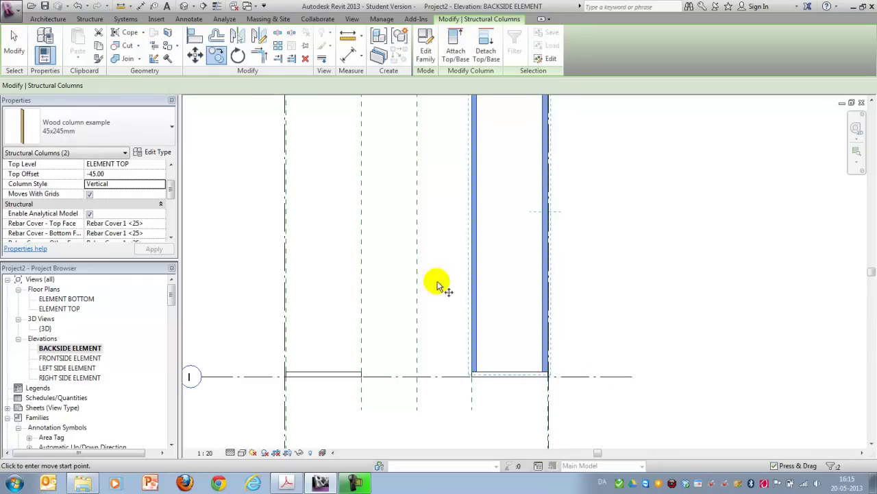
click(473, 301)
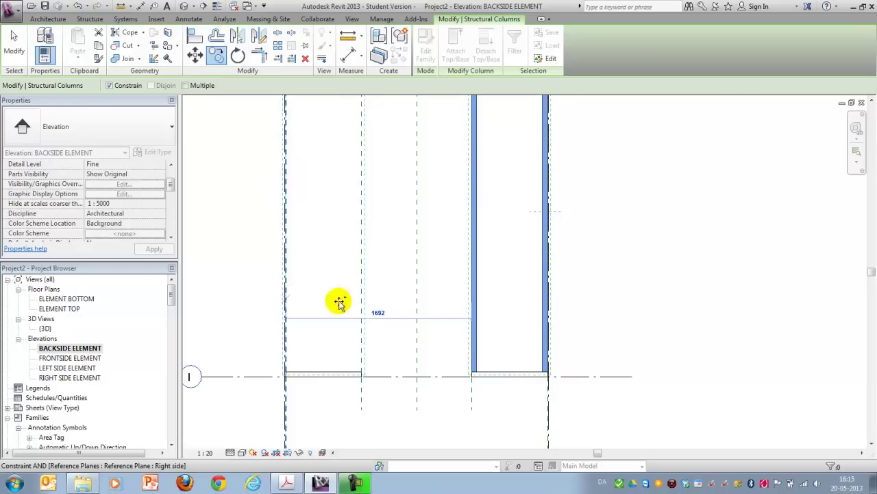
click(451, 330)
double_click(45, 328)
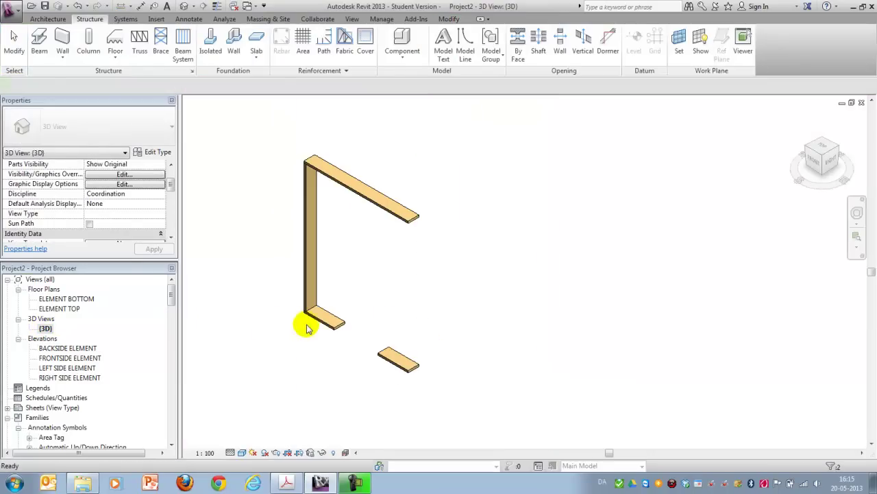
click(274, 323)
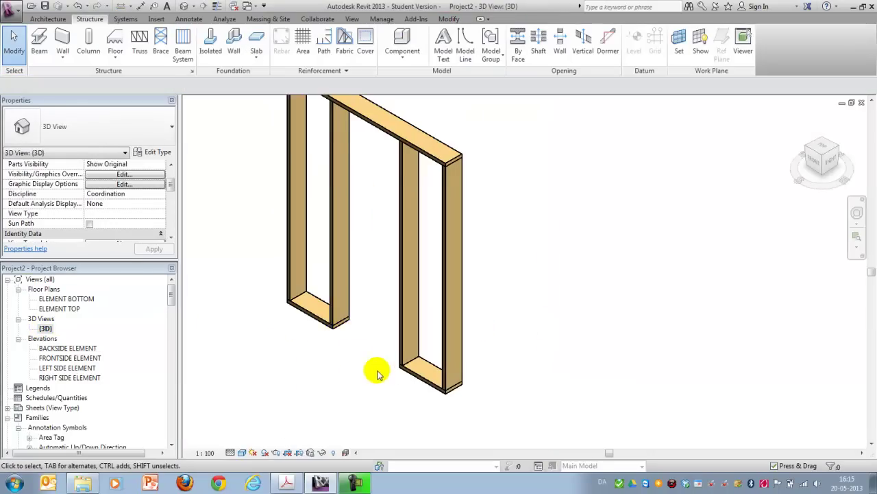
scroll(377, 372, down, 2)
scroll(365, 327, up, 1)
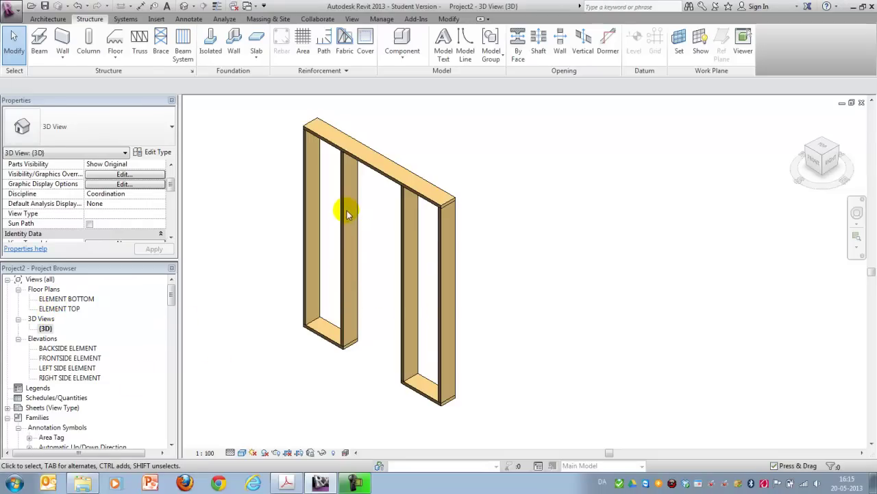
Step: Place a 245x45 wood beam 1000 mm long across the door opening in the ELEMENT BOTTOM floor plan
double_click(63, 309)
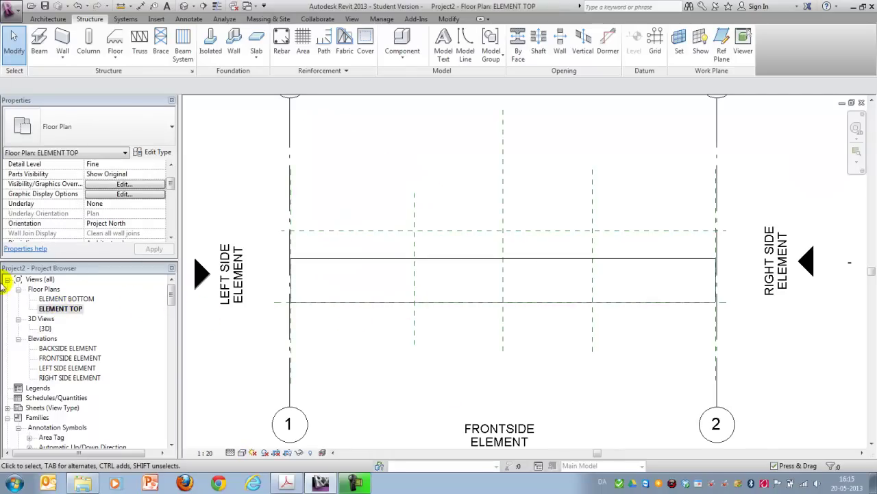
double_click(68, 300)
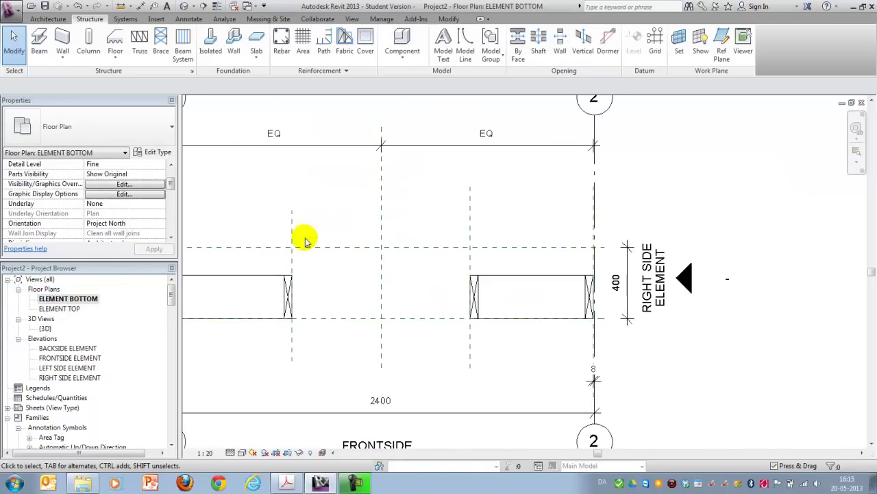
click(40, 50)
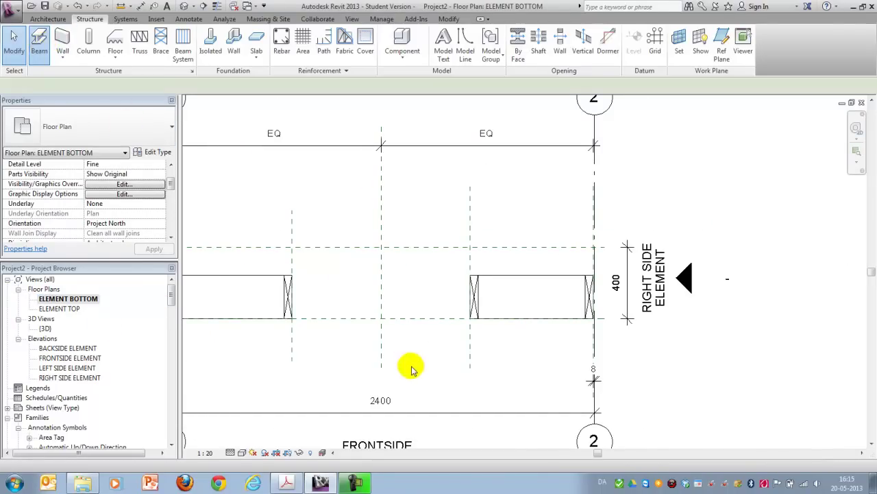
click(292, 317)
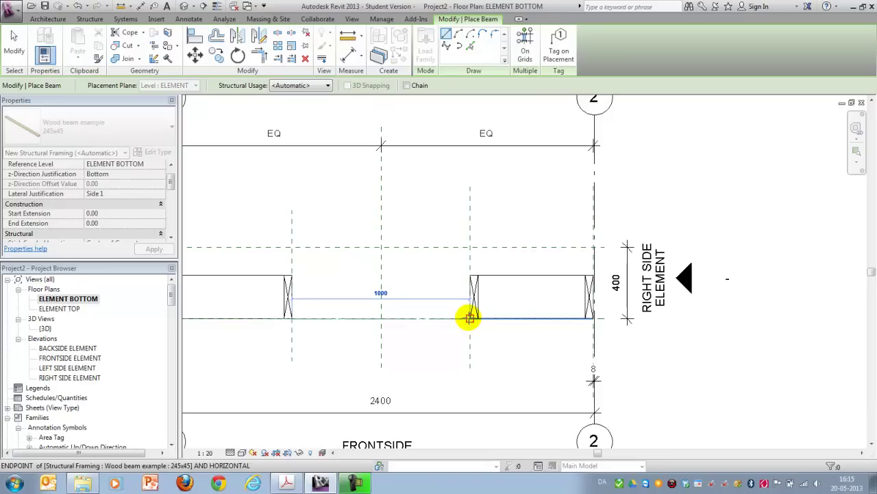
click(494, 347)
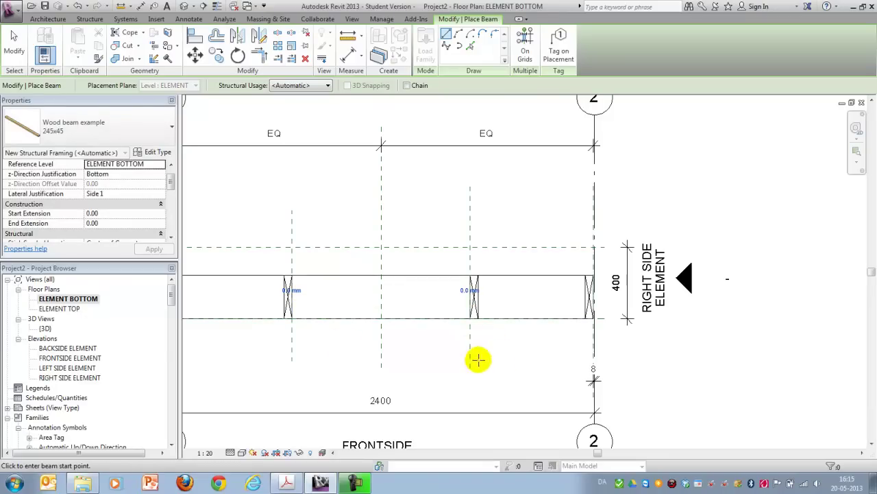
Step: In the BACKSIDE ELEMENT elevation, set the start level offset of the beam between the door columns to 2100
double_click(55, 348)
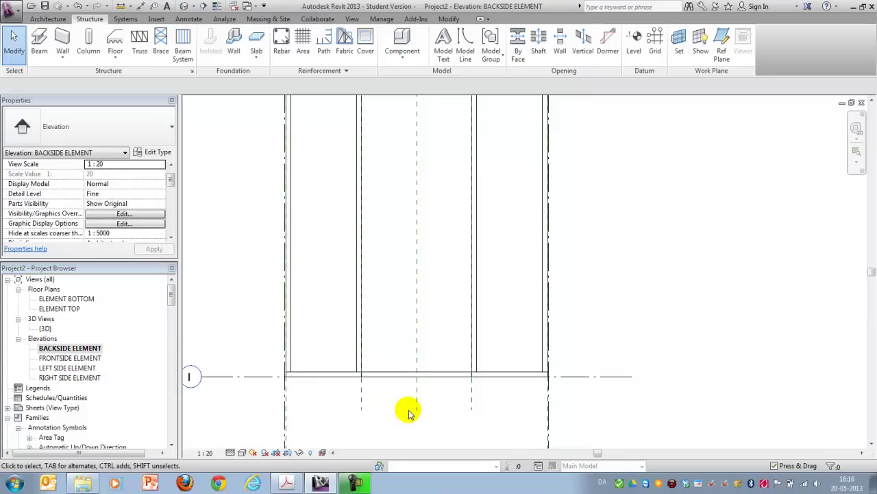
click(461, 377)
scroll(462, 379, up, 2)
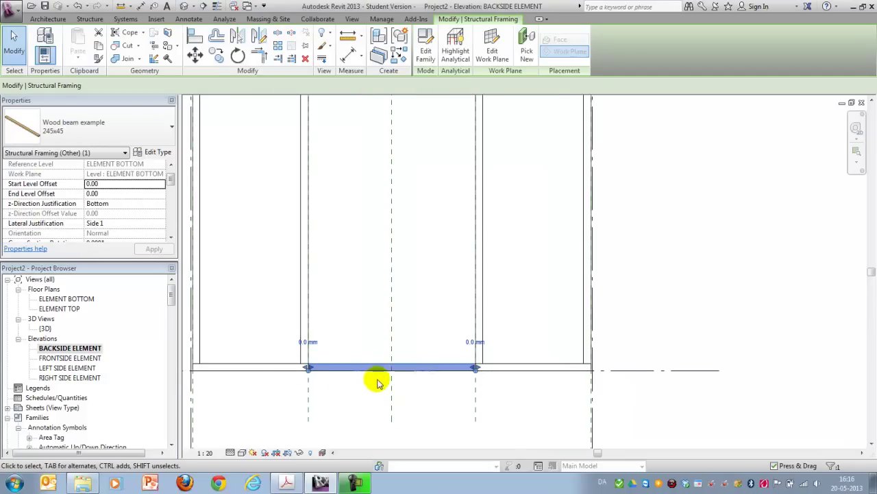
scroll(385, 384, down, 1)
scroll(413, 373, down, 2)
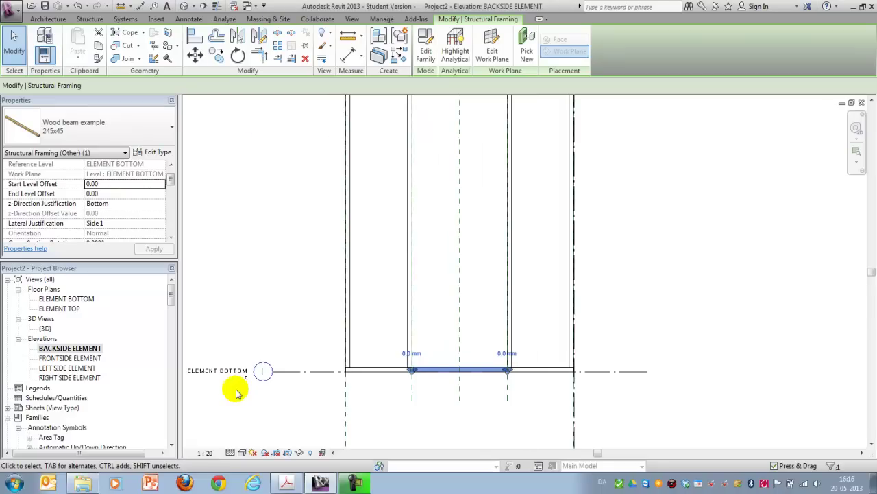
scroll(437, 396, up, 1)
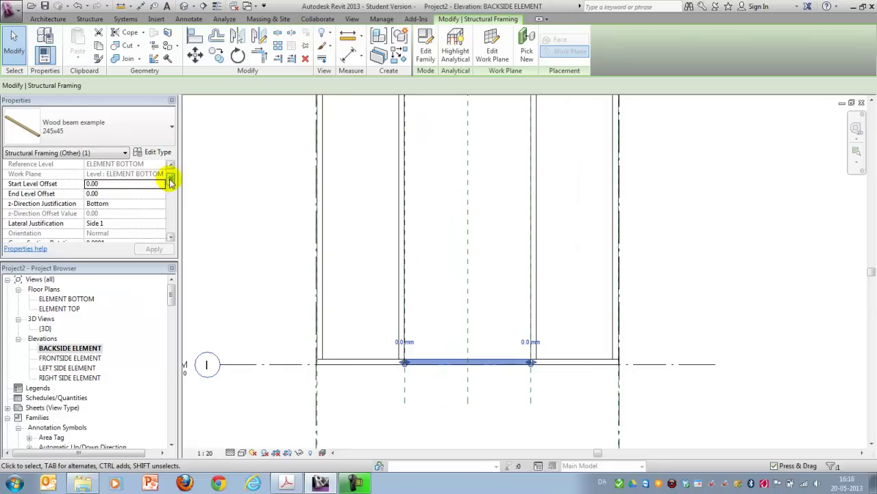
drag(171, 182, 171, 192)
drag(214, 137, 92, 130)
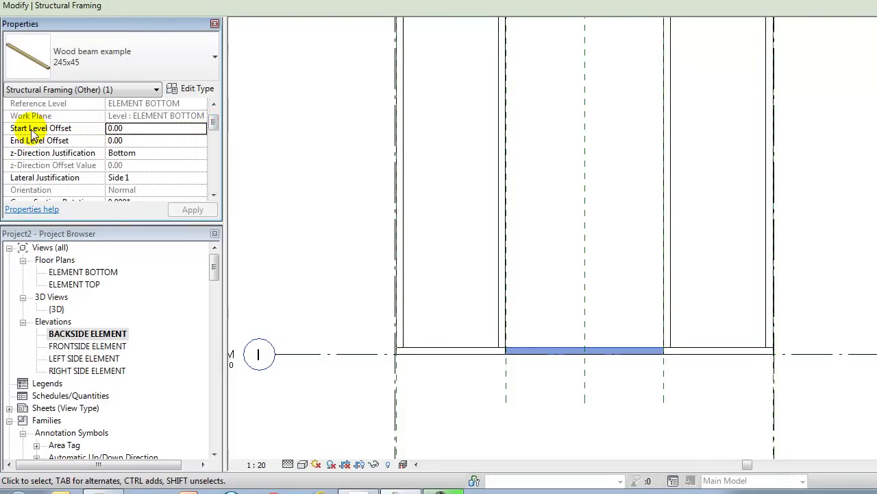
double_click(116, 128)
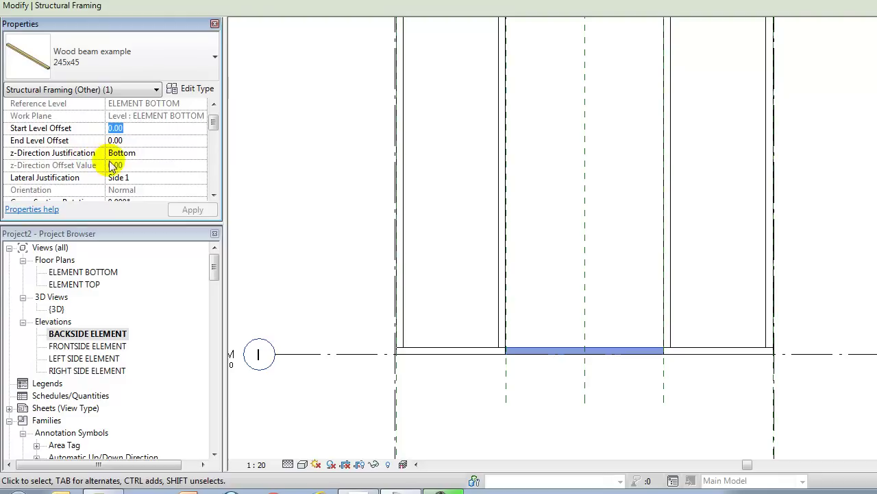
text(210)
click(154, 143)
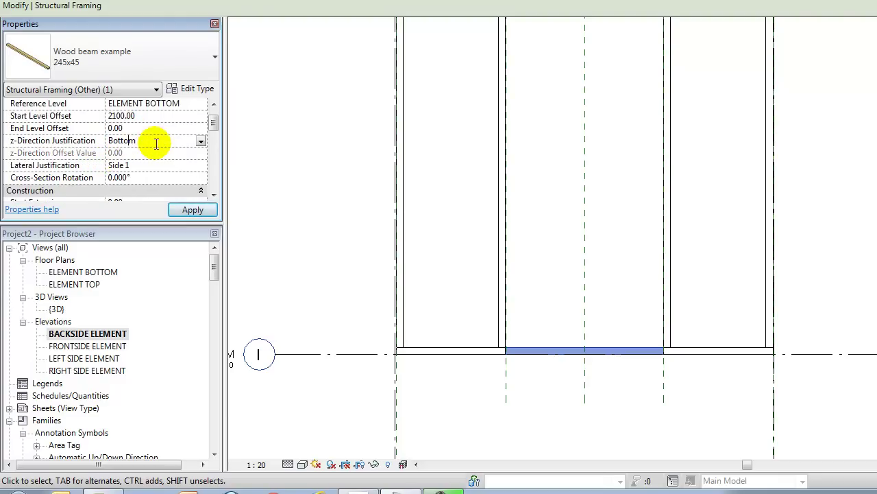
Step: Set the end level offset of the beam across the door opening to 2100 and apply it
double_click(139, 128)
text(2100)
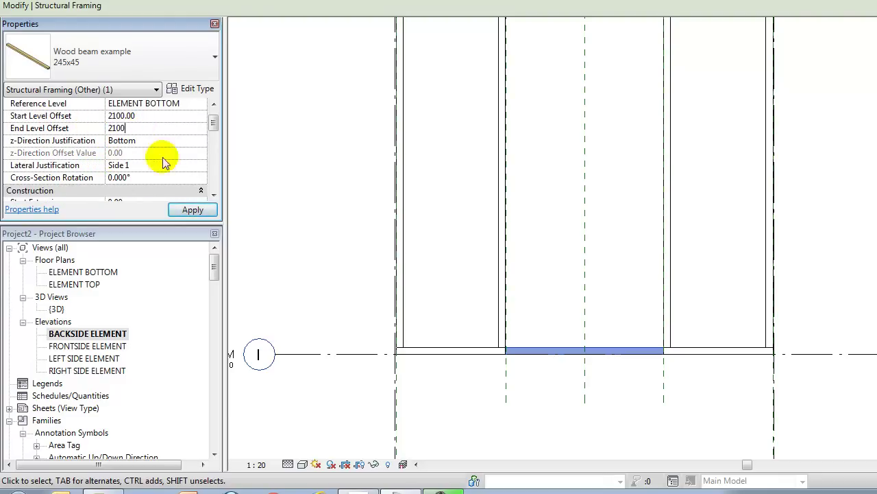
click(192, 210)
click(539, 234)
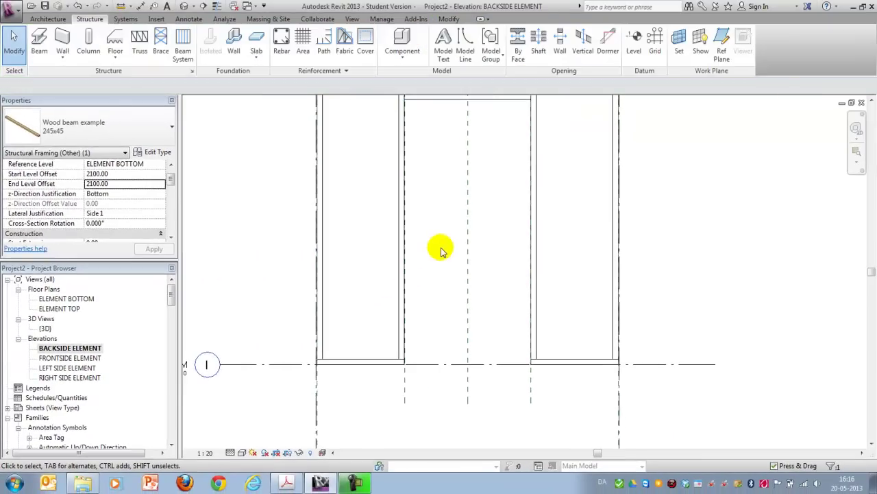
Step: Inspect the raised door beam and the complete frame in the elevation and the {3D} view
scroll(439, 185, down, 3)
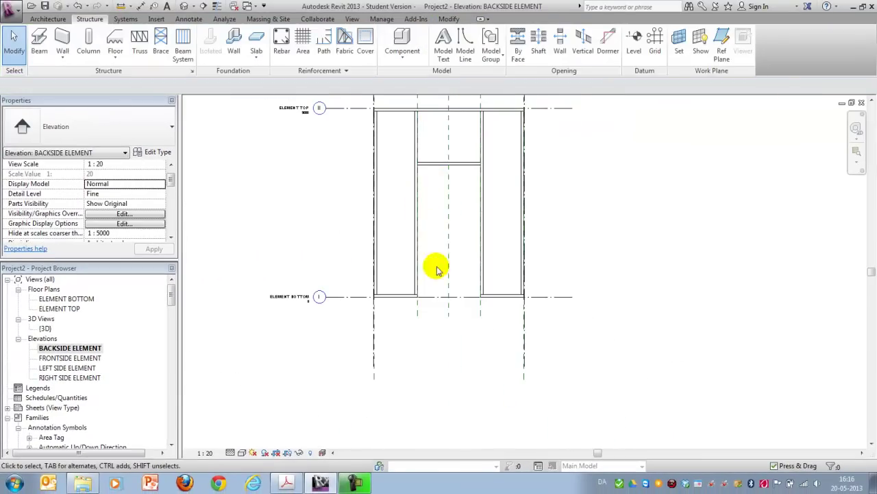
double_click(45, 329)
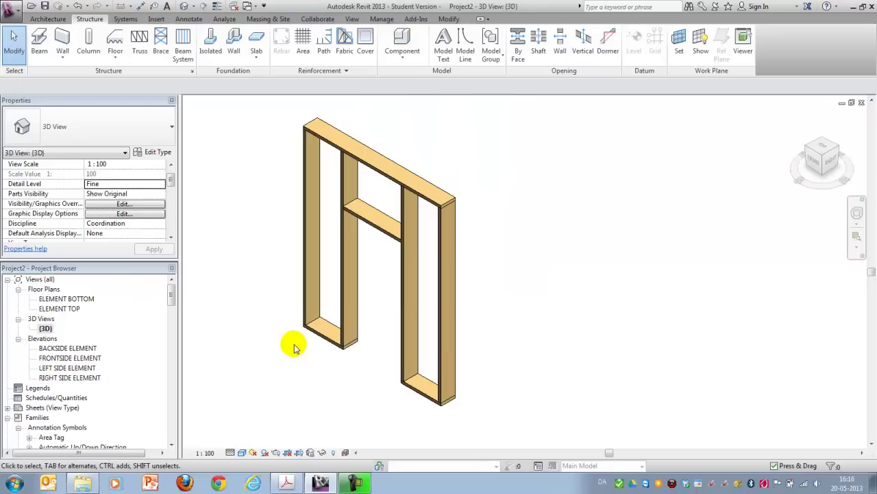
scroll(514, 337, down, 1)
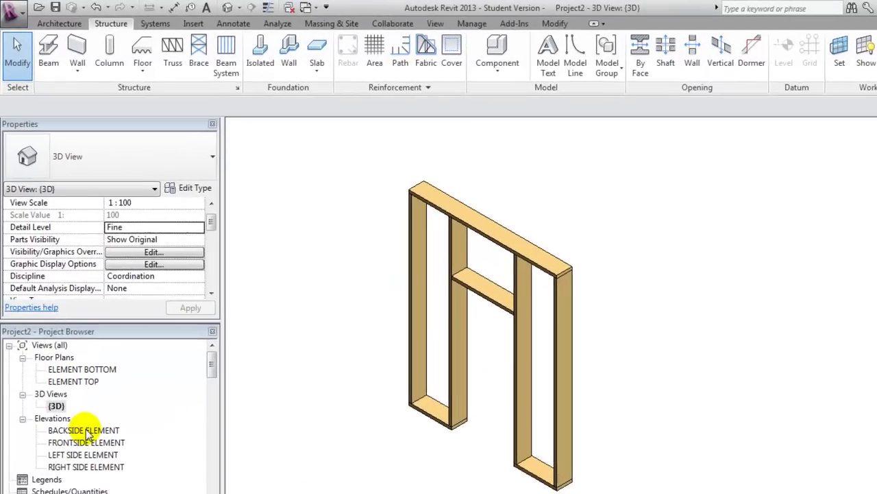
Step: From the BACKSIDE ELEMENT elevation, create a new in-place model component in the Walls category
double_click(69, 348)
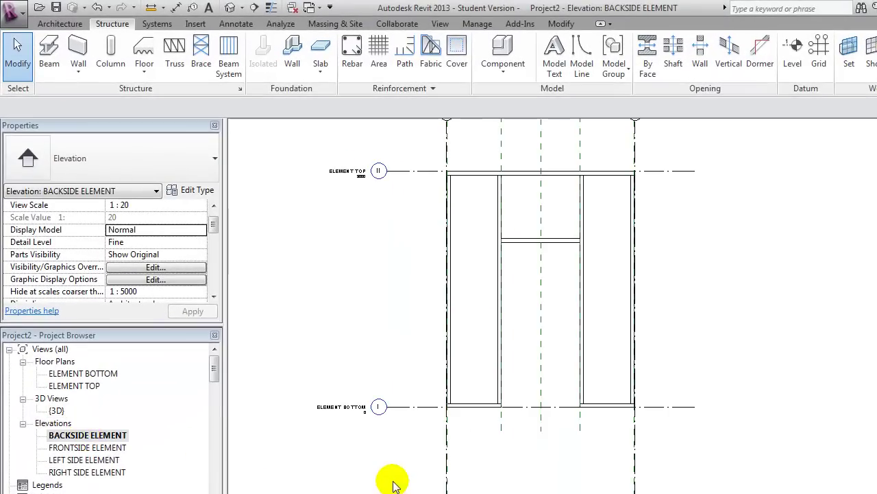
scroll(431, 464, down, 2)
scroll(427, 395, up, 5)
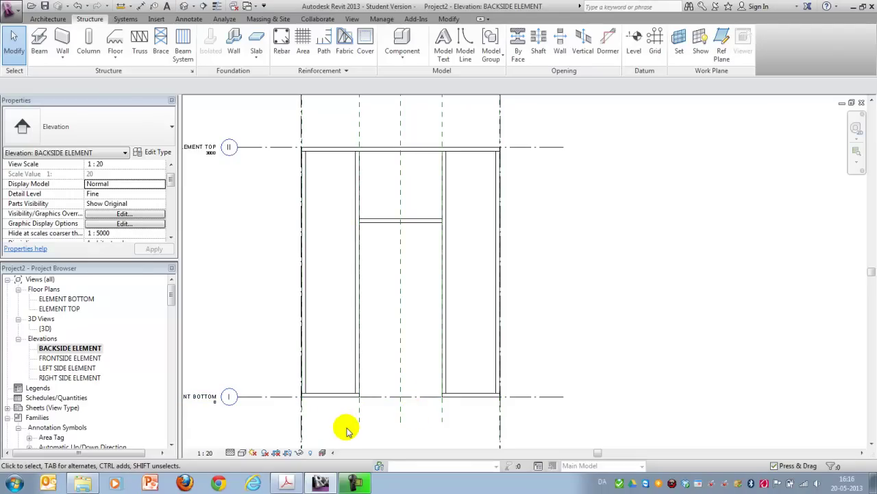
click(48, 18)
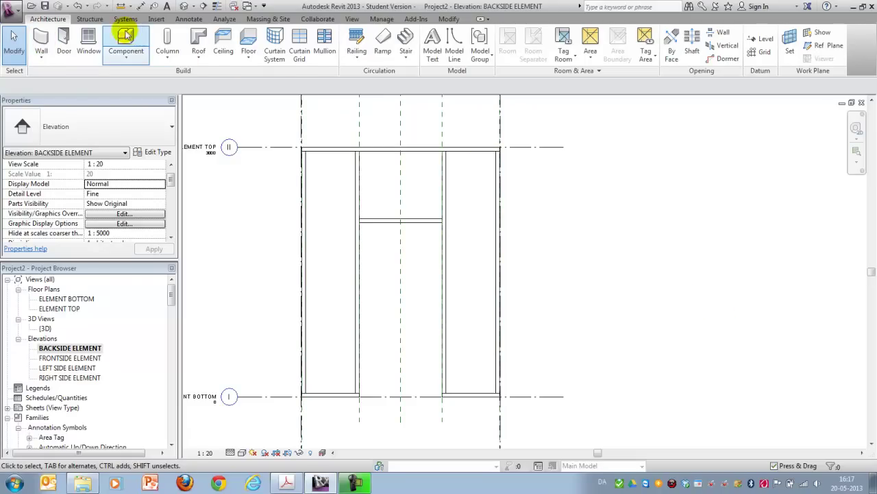
click(123, 52)
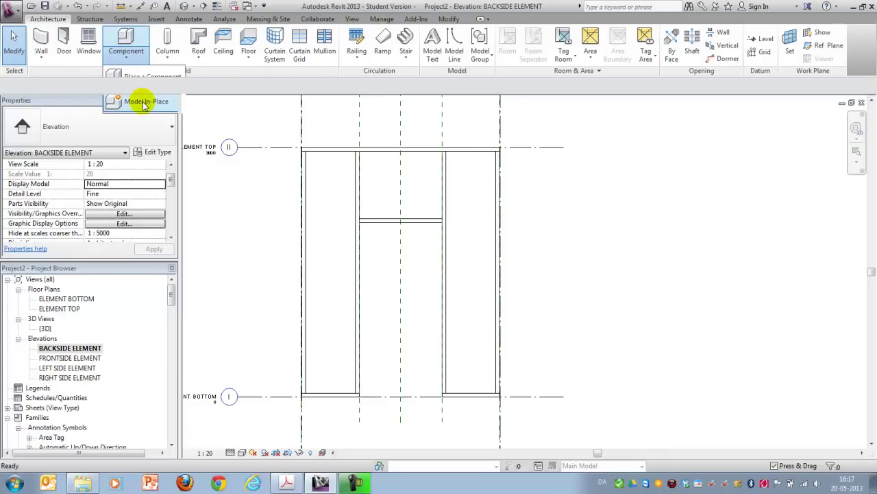
click(144, 103)
drag(515, 170, 516, 230)
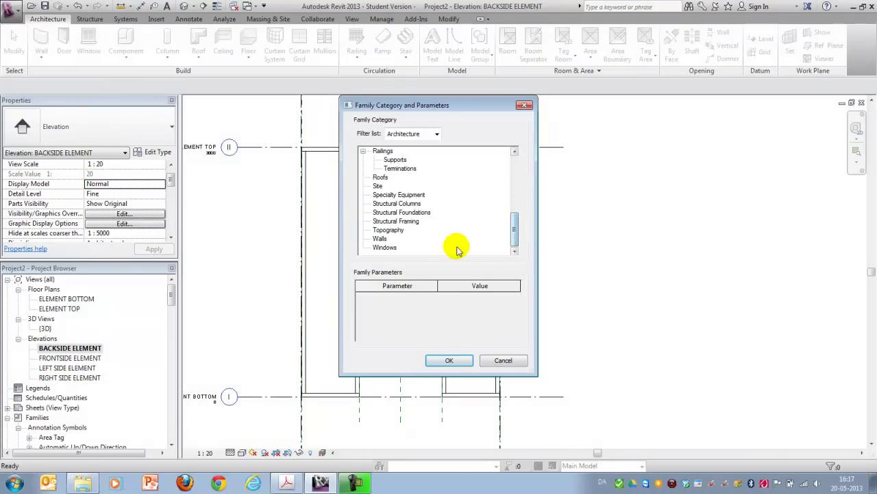
click(379, 239)
click(451, 362)
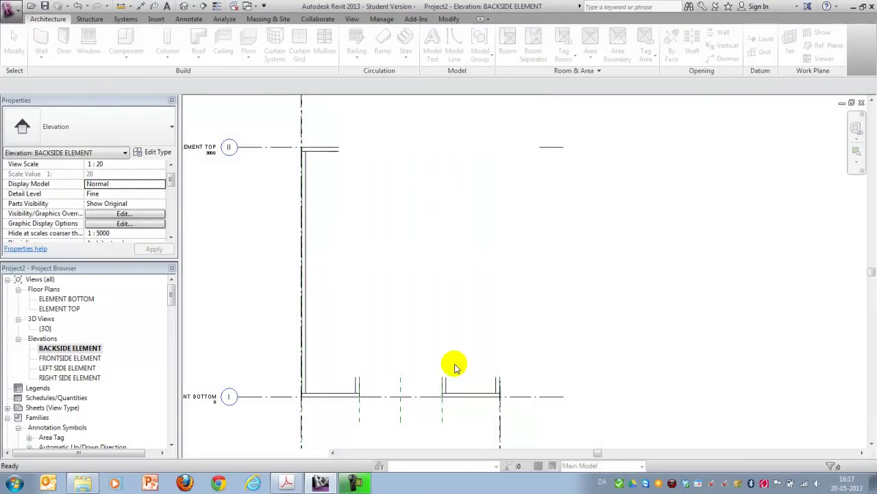
click(654, 314)
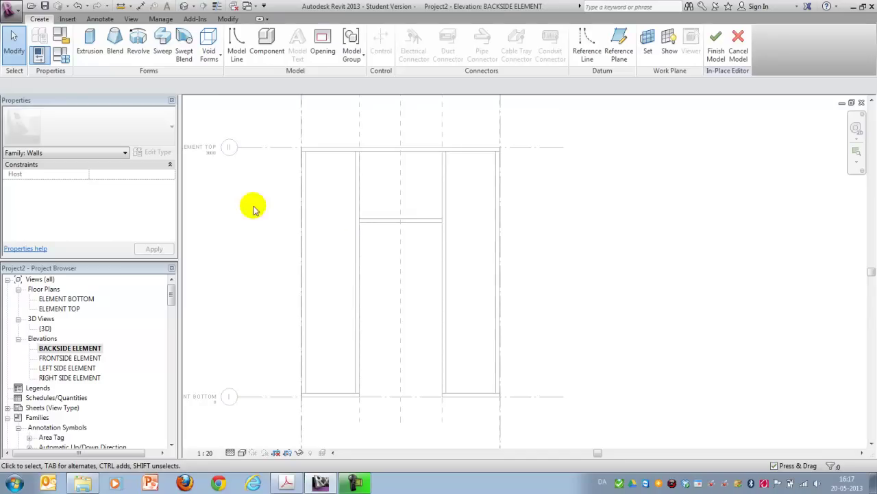
Step: Start an Extrusion and pick the face of the wood beam at the element's base as its work plane
click(91, 51)
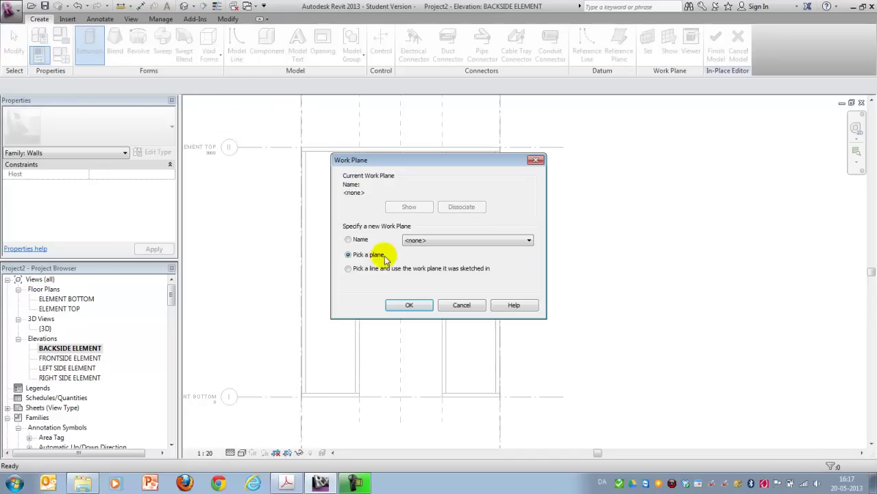
click(408, 305)
scroll(292, 405, up, 5)
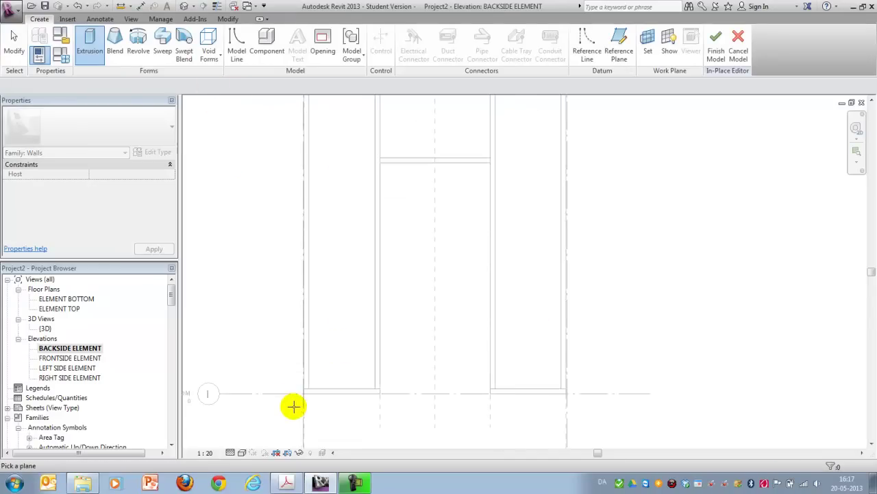
scroll(322, 381, up, 4)
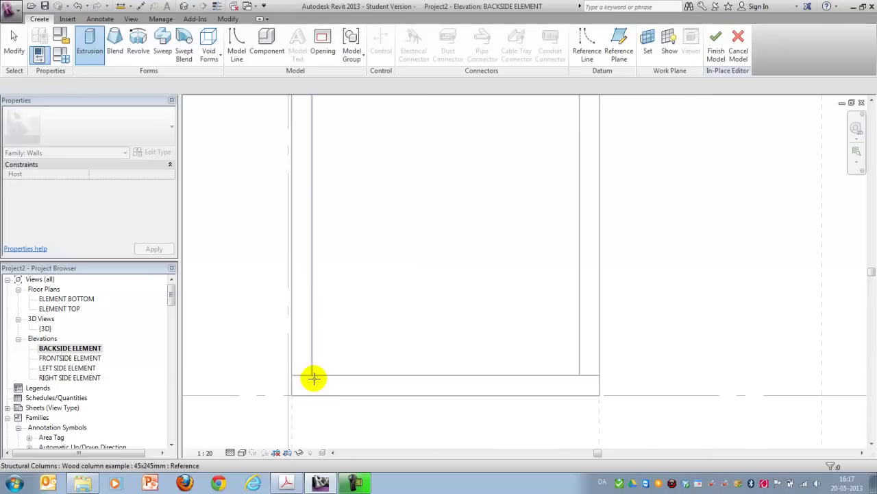
scroll(360, 407, up, 3)
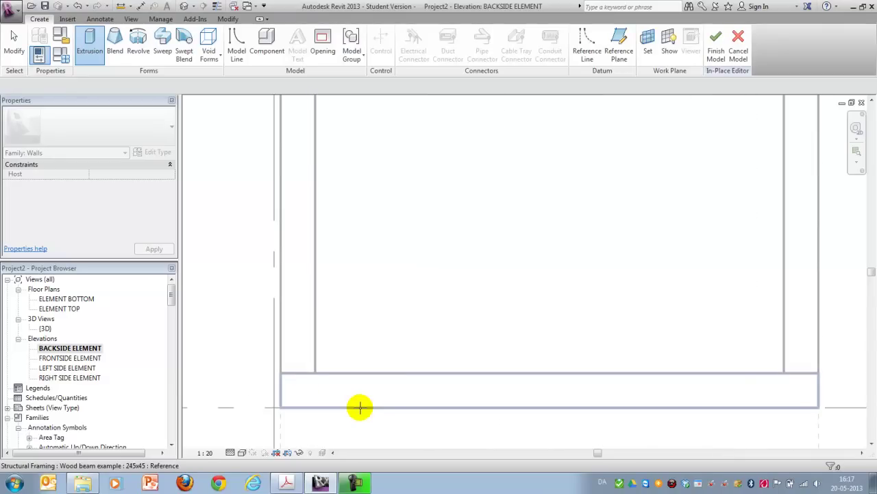
click(337, 345)
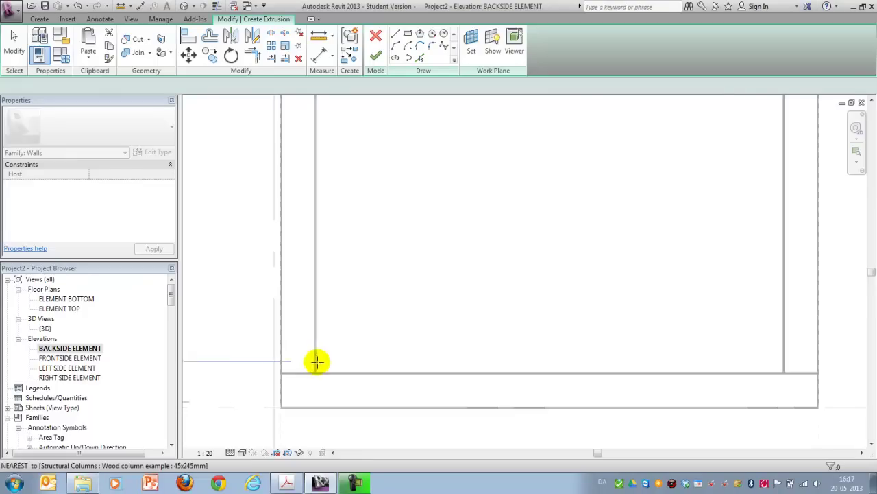
Step: Sketch a rectangle 3000 mm high around the outer edges of the whole timber frame
click(407, 38)
scroll(313, 368, down, 3)
click(342, 416)
scroll(429, 260, up, 3)
click(418, 256)
scroll(509, 204, down, 4)
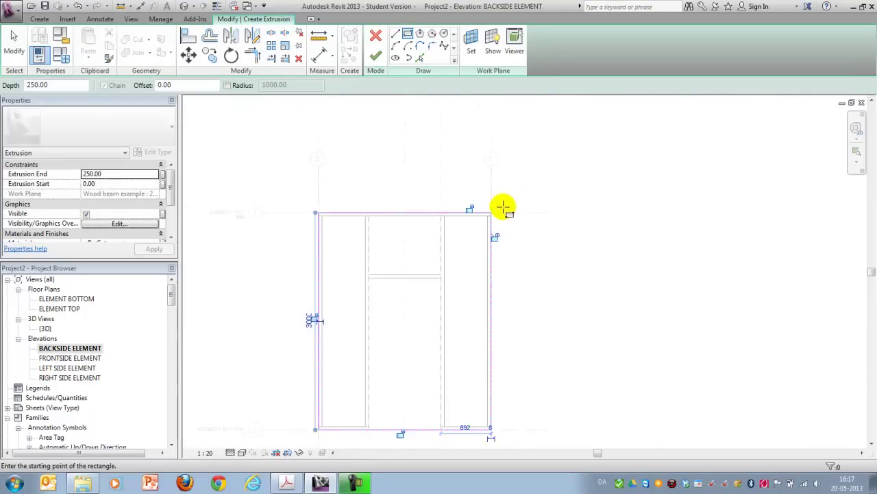
Step: Sketch a 1000 x 2100 mm rectangle over the door opening, up to the underside of the door beam
scroll(505, 308, up, 5)
click(504, 314)
scroll(504, 350, down, 3)
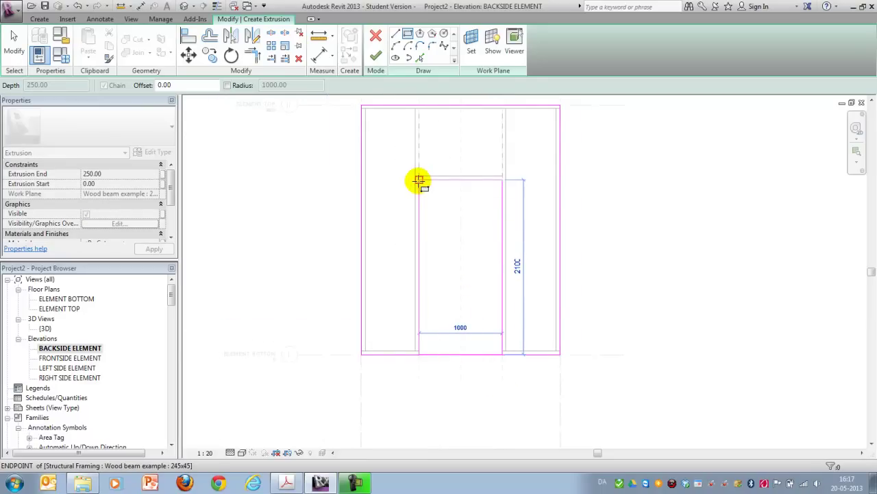
click(420, 180)
click(14, 42)
Step: Delete the overlapping bottom lines of the outer and door opening rectangles
scroll(480, 353, up, 2)
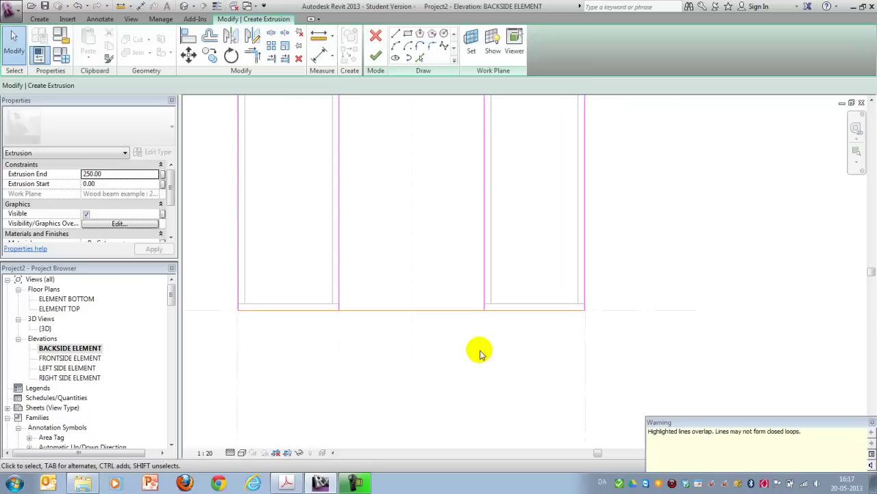
click(446, 310)
key(Escape)
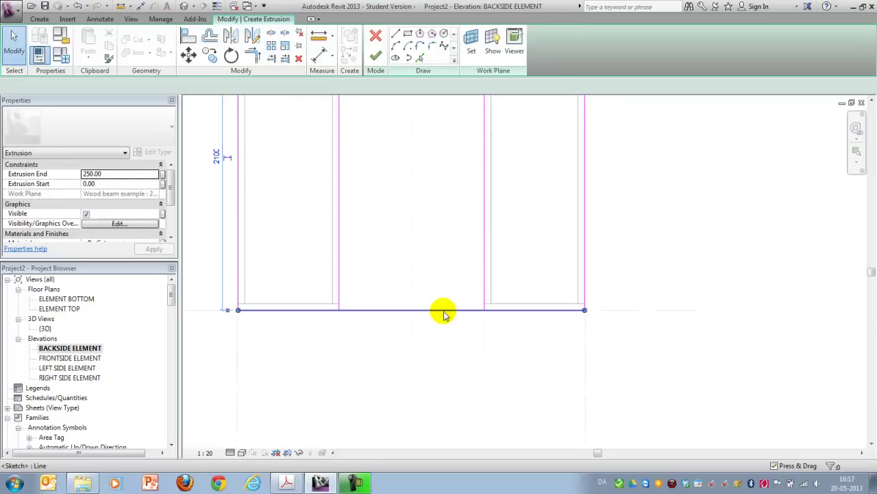
click(443, 310)
key(Delete)
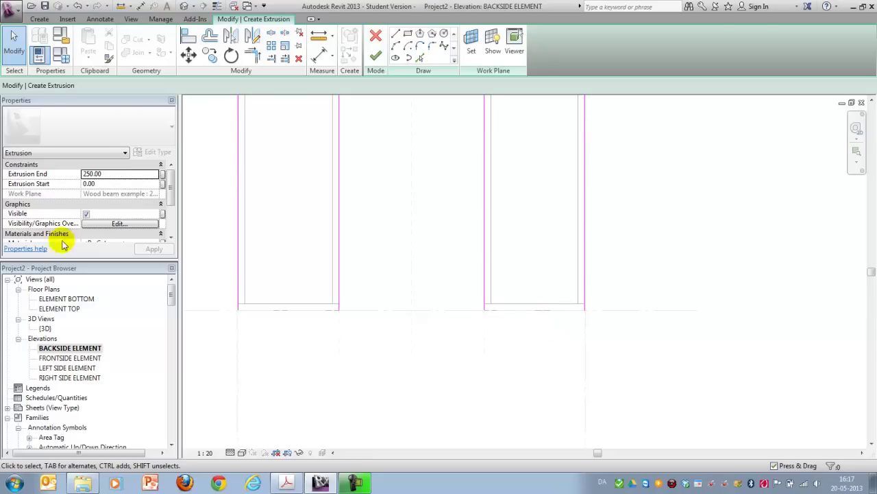
Step: Draw bottom lines under the frame parts on both sides of the door opening to close the sketch profile
click(395, 35)
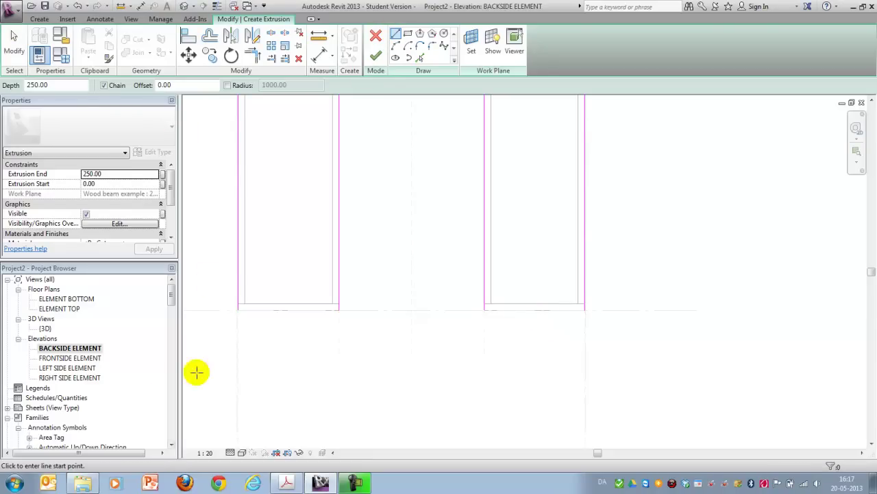
click(238, 309)
click(338, 310)
key(Escape)
click(484, 309)
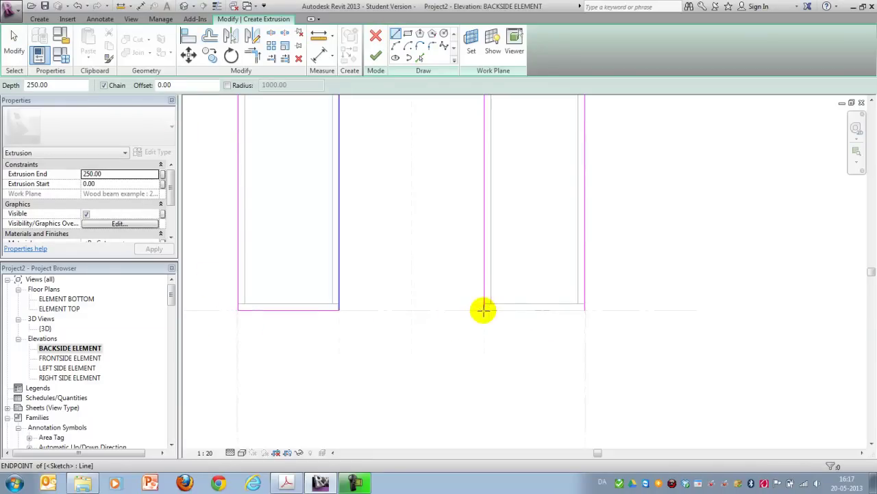
click(585, 311)
key(Escape)
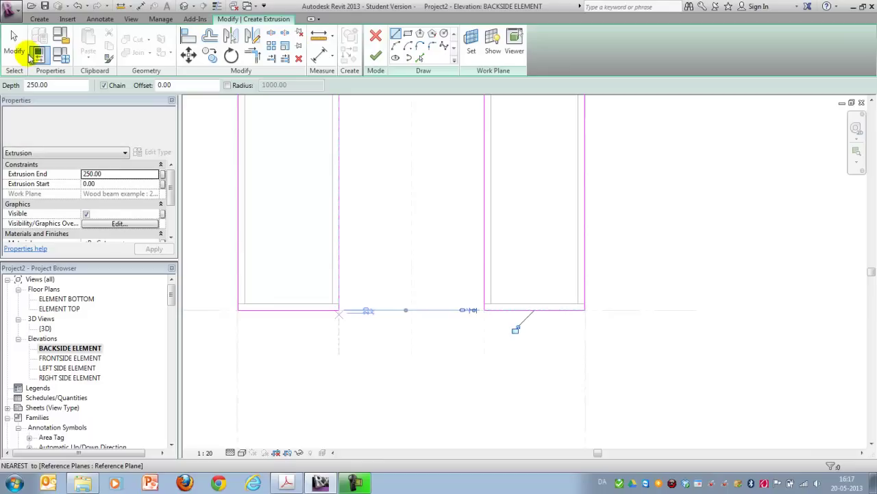
scroll(453, 370, down, 2)
click(11, 36)
scroll(267, 288, down, 2)
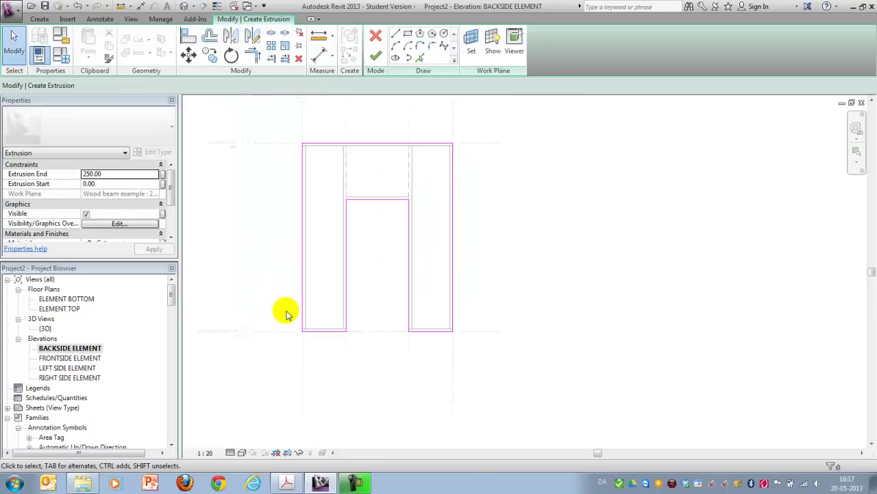
Step: Finish the extrusion sketch at a depth of 250 and view the result in the {3D} view
click(379, 56)
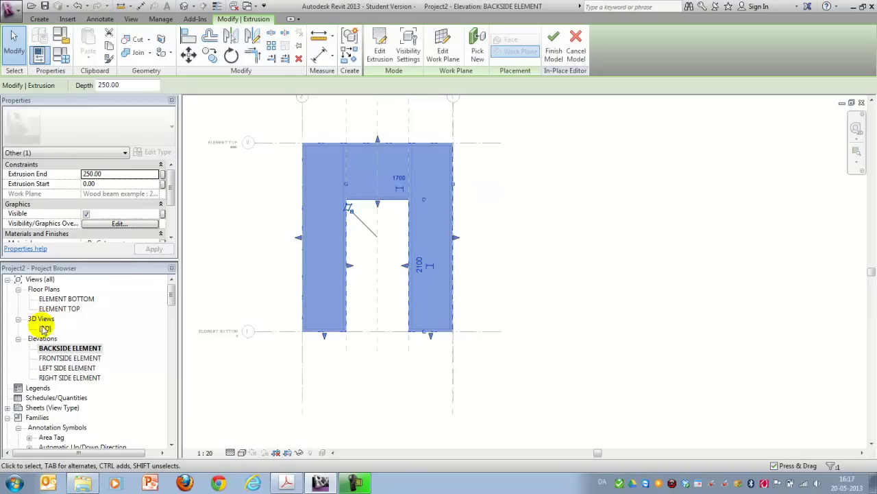
click(43, 329)
click(393, 341)
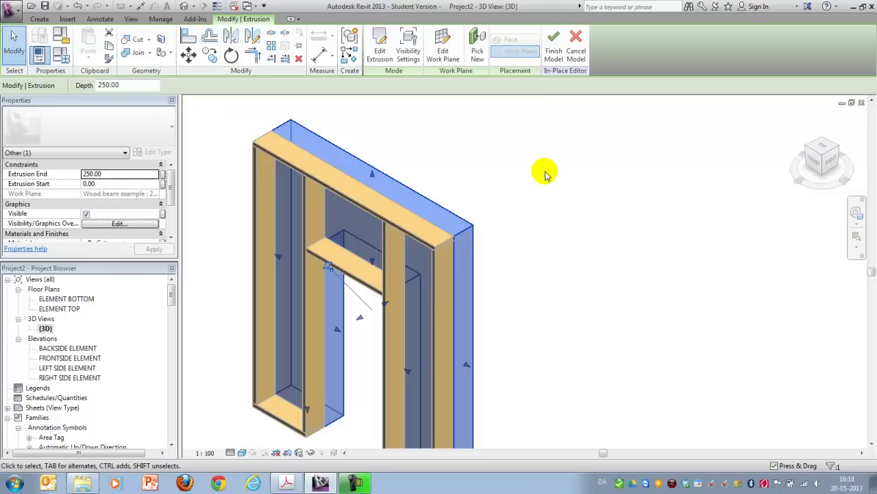
Step: Set the in-place extrusion's end to 13 to form a thin board behind the timber frame
scroll(545, 174, down, 2)
click(135, 174)
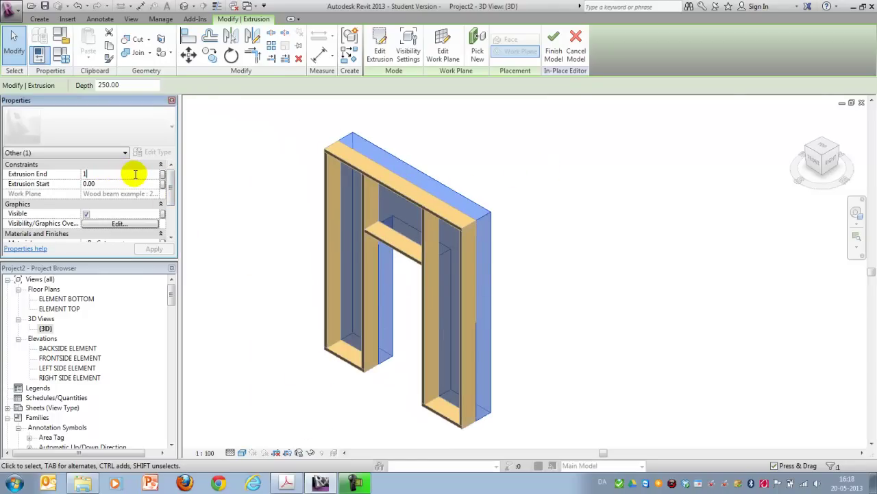
click(151, 250)
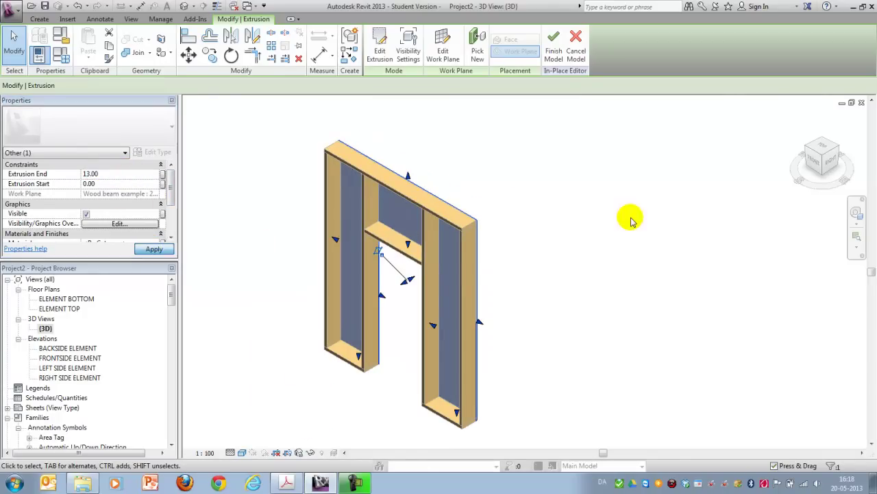
click(529, 239)
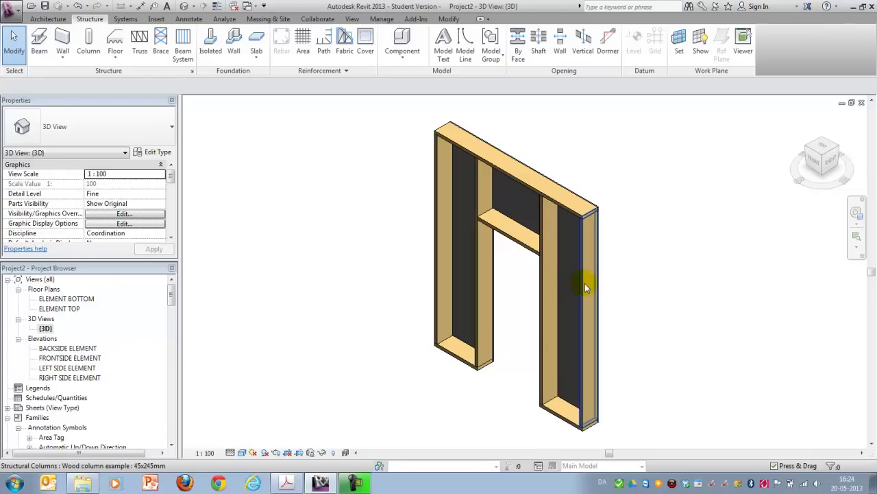
Step: In the ELEMENT BOTTOM plan, copy the four structural columns 400 mm toward the backside and make the copies 45x45mm
double_click(63, 299)
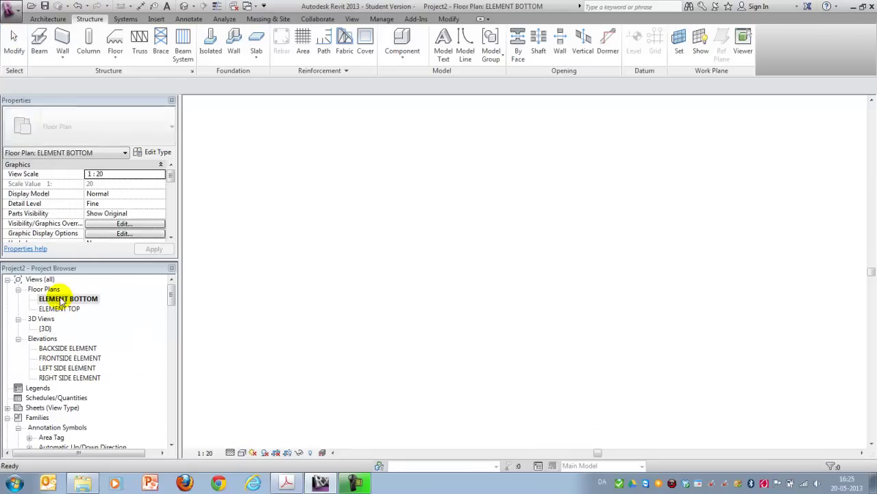
click(649, 322)
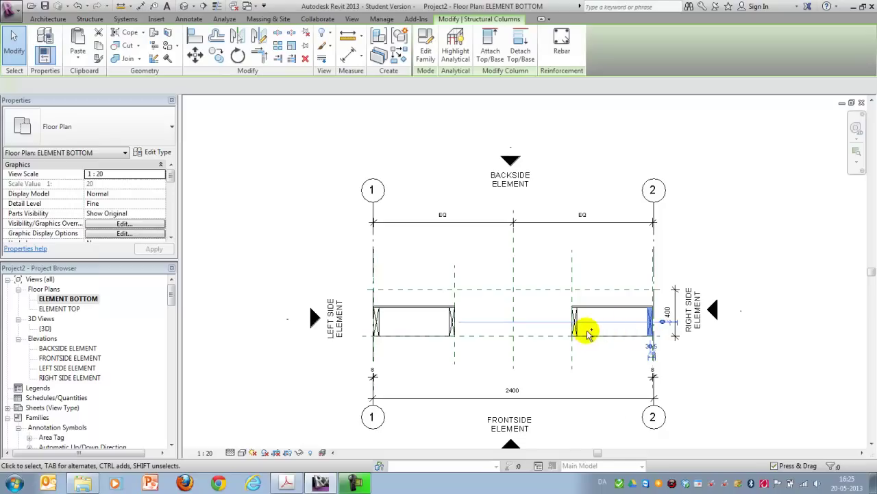
ctrl+click(436, 327)
ctrl+click(376, 322)
click(217, 58)
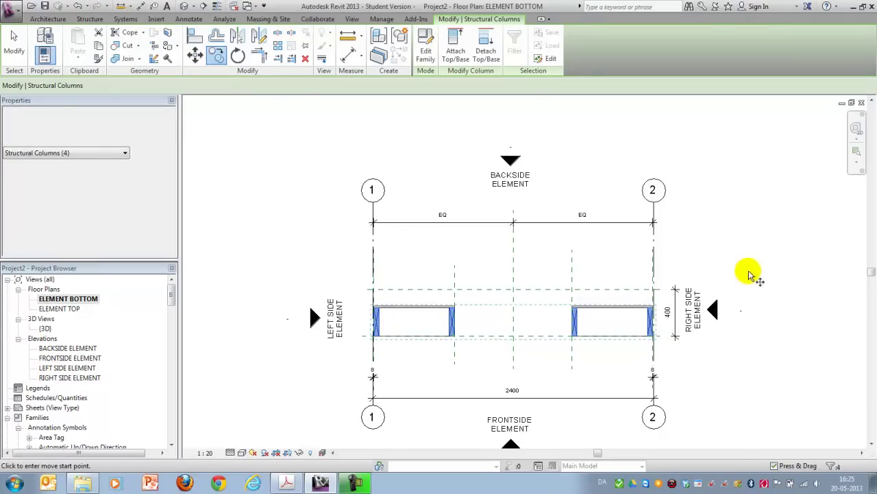
drag(660, 303, 619, 337)
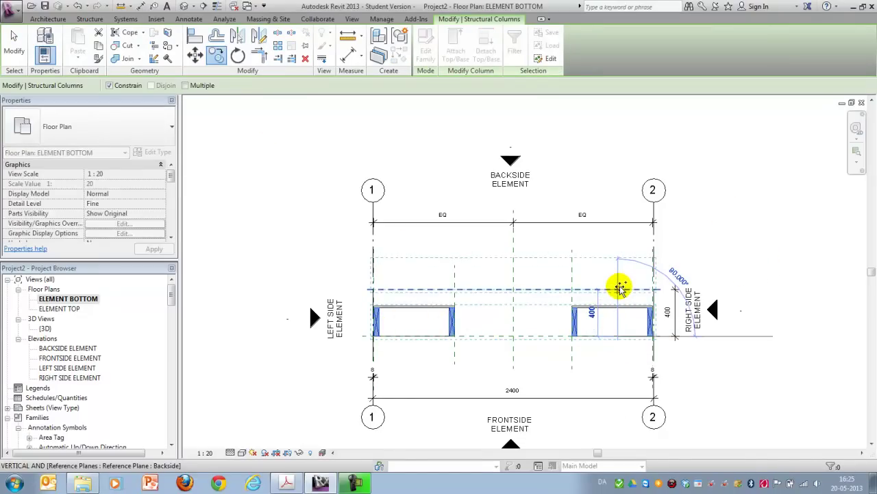
click(619, 283)
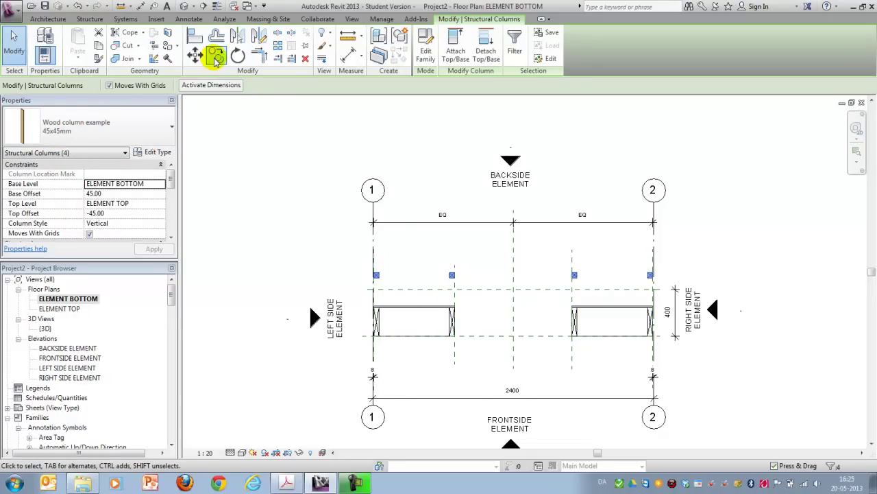
Step: Move the four 45x45mm columns so their front faces sit against the back of the board
click(196, 59)
scroll(391, 294, up, 5)
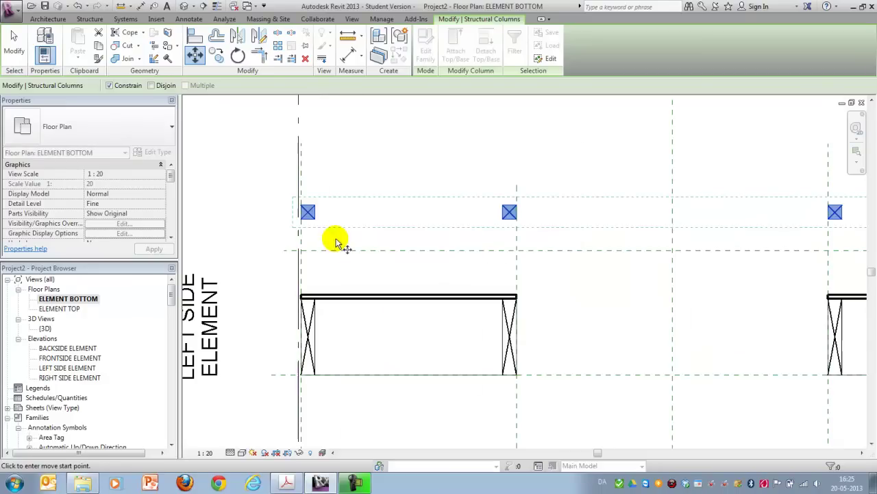
click(307, 223)
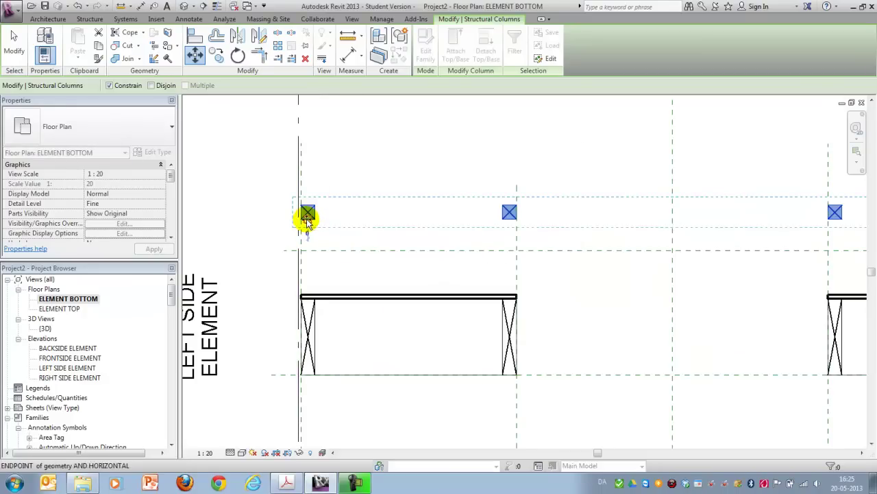
click(309, 290)
scroll(381, 299, down, 3)
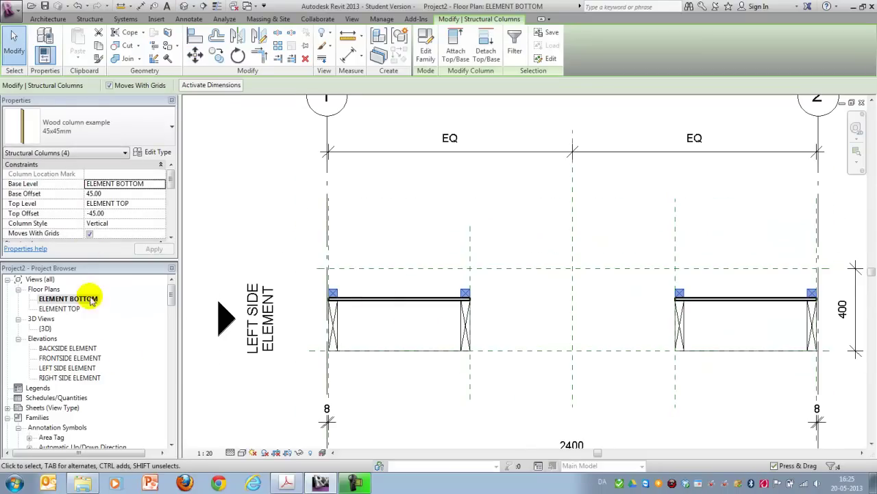
Step: In the {3D} view, set the base offset and top offset of the four 45x45mm columns to 0
double_click(45, 328)
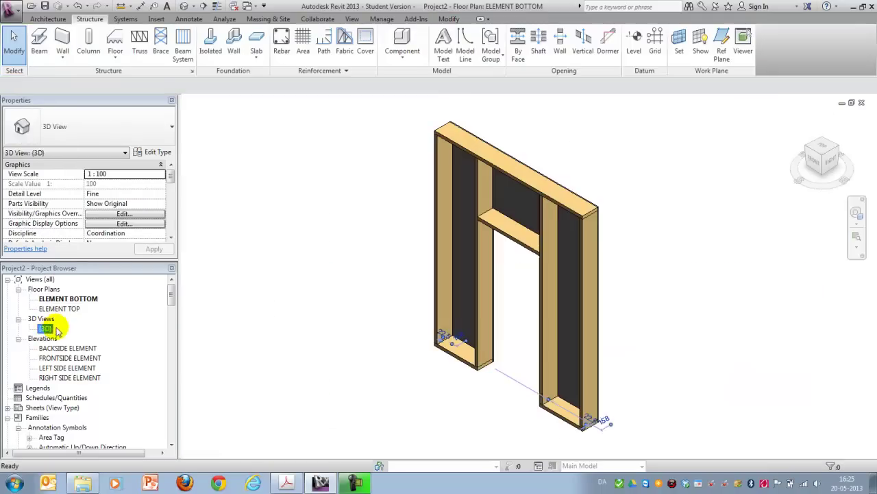
click(116, 193)
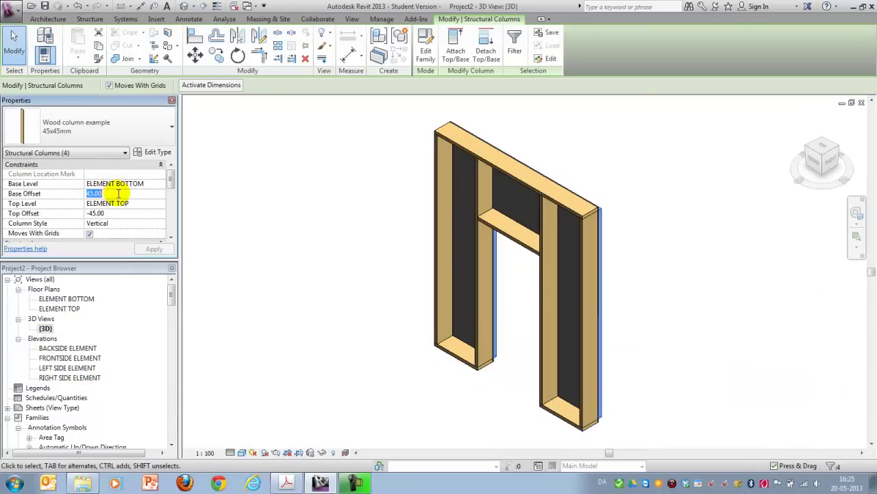
text(0)
click(108, 213)
text(0)
click(154, 249)
click(689, 293)
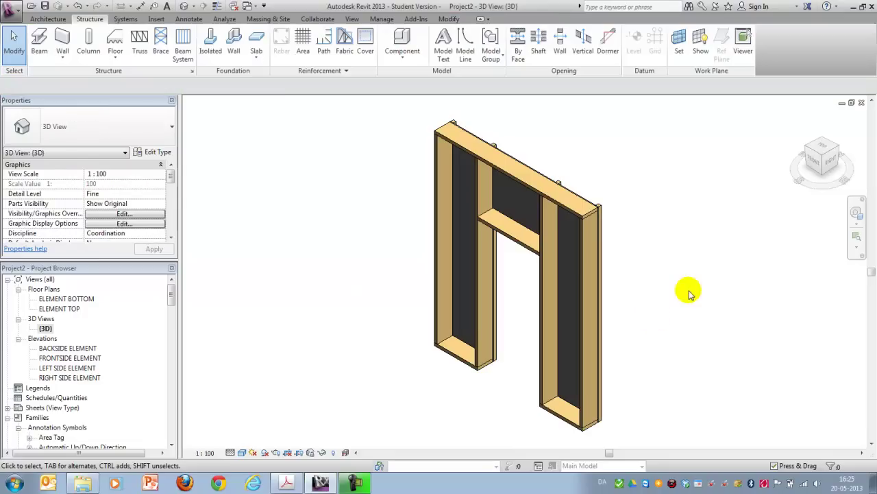